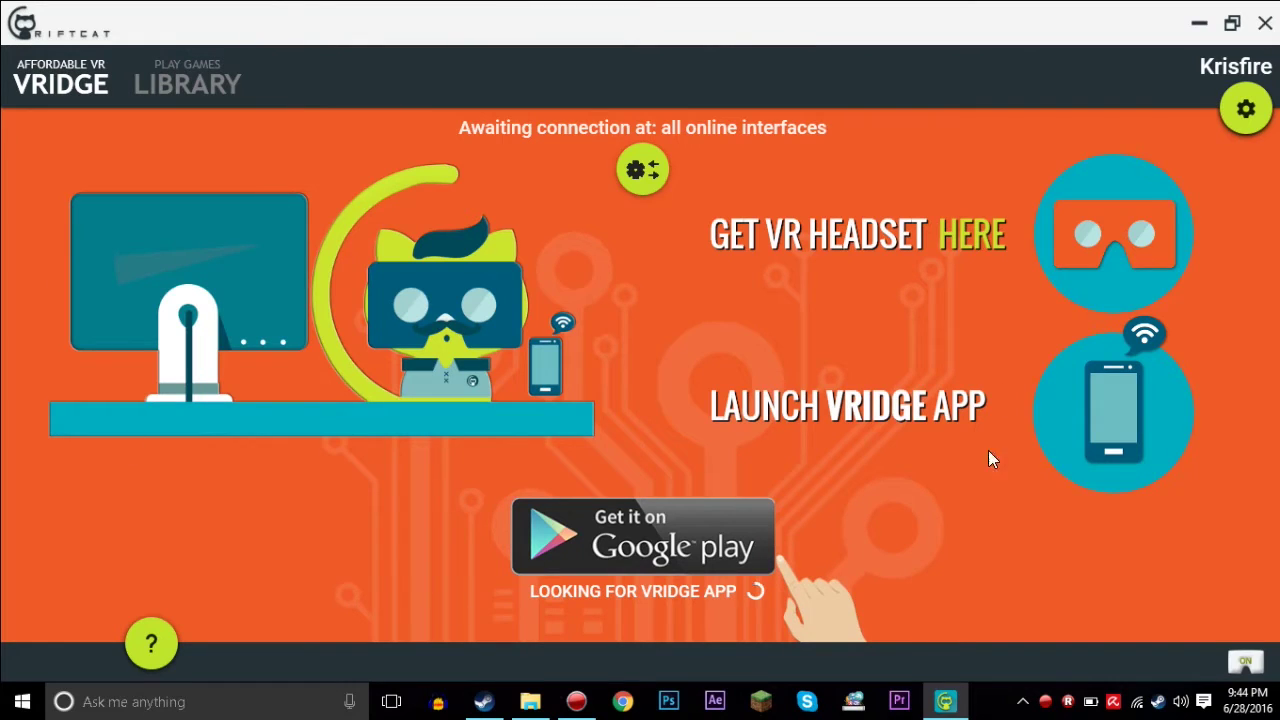
Step: Set the phone connection to Automatic and confirm the SM-N910V as the VRidge phone
click(643, 168)
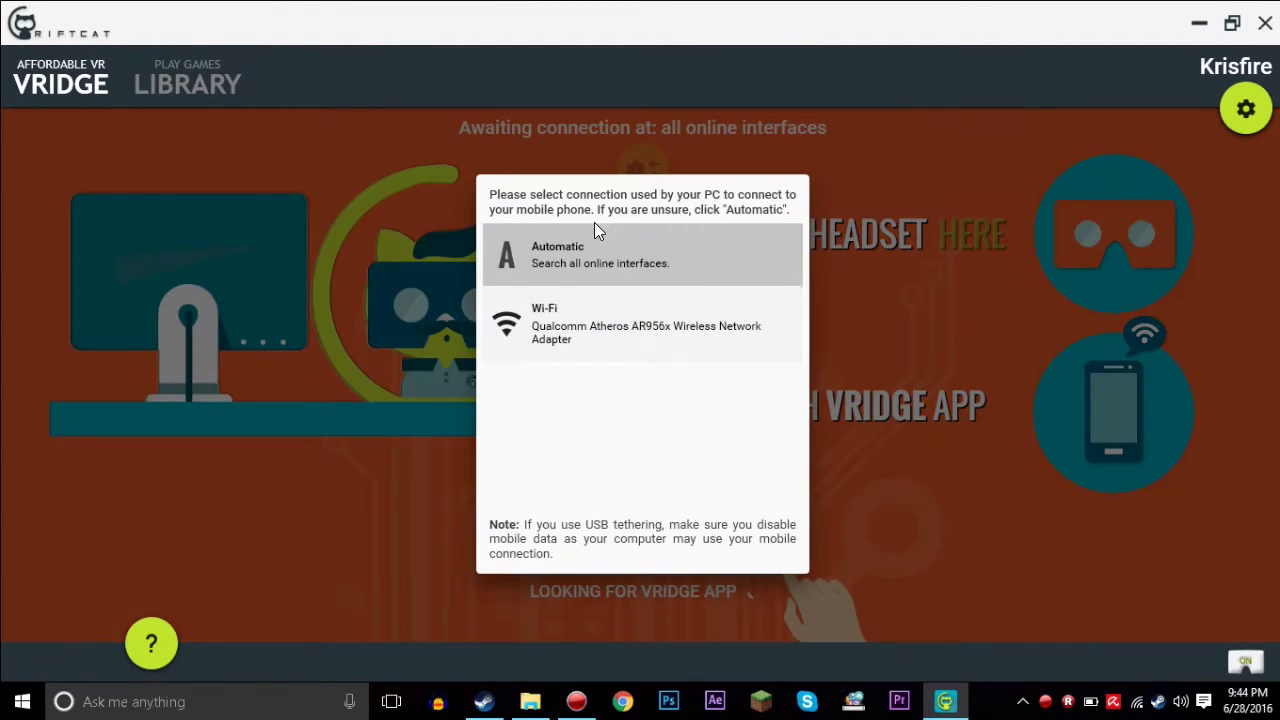
click(592, 264)
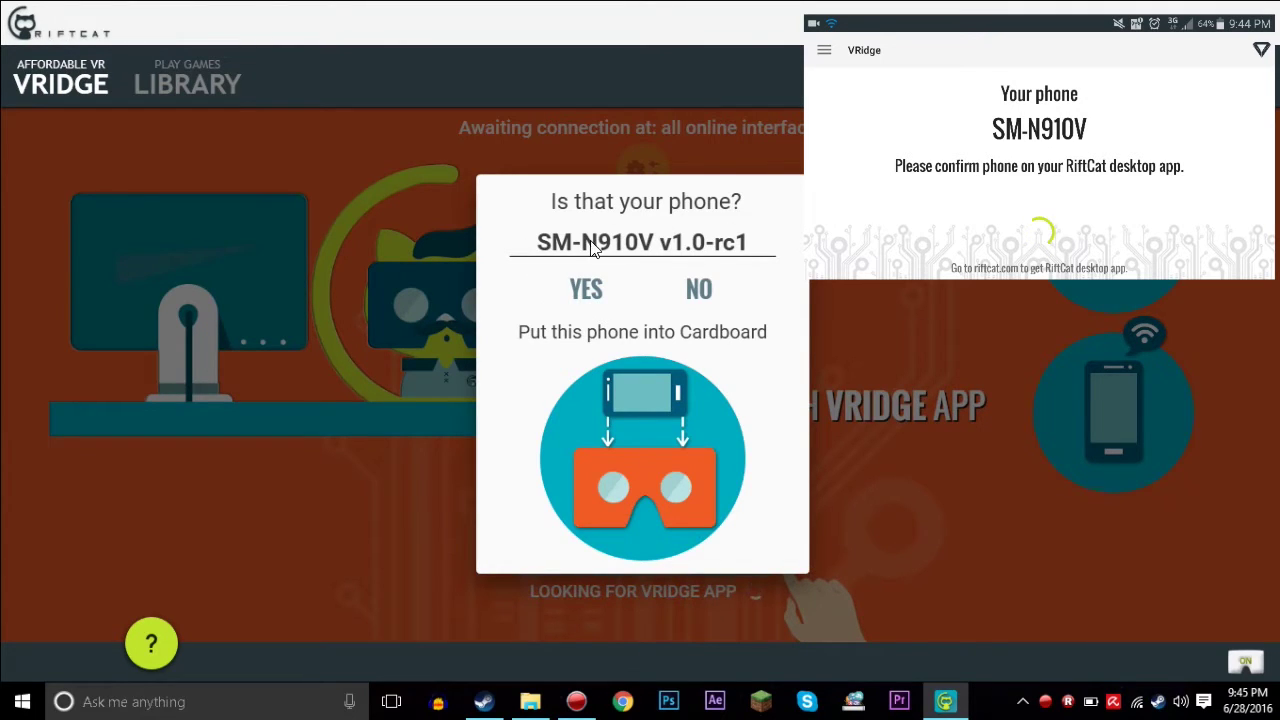
click(584, 290)
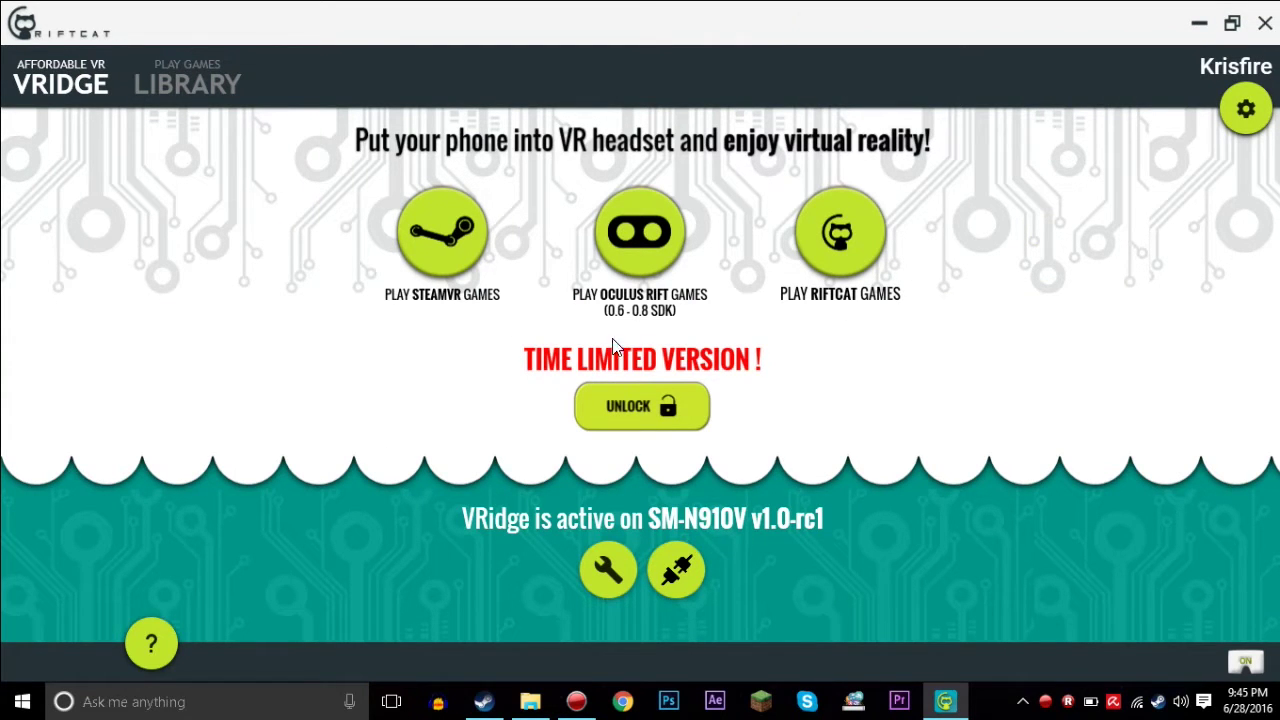
Step: Review the VRidge bitrate, video encoder and tracking options plus the general settings, and close the settings window
click(600, 556)
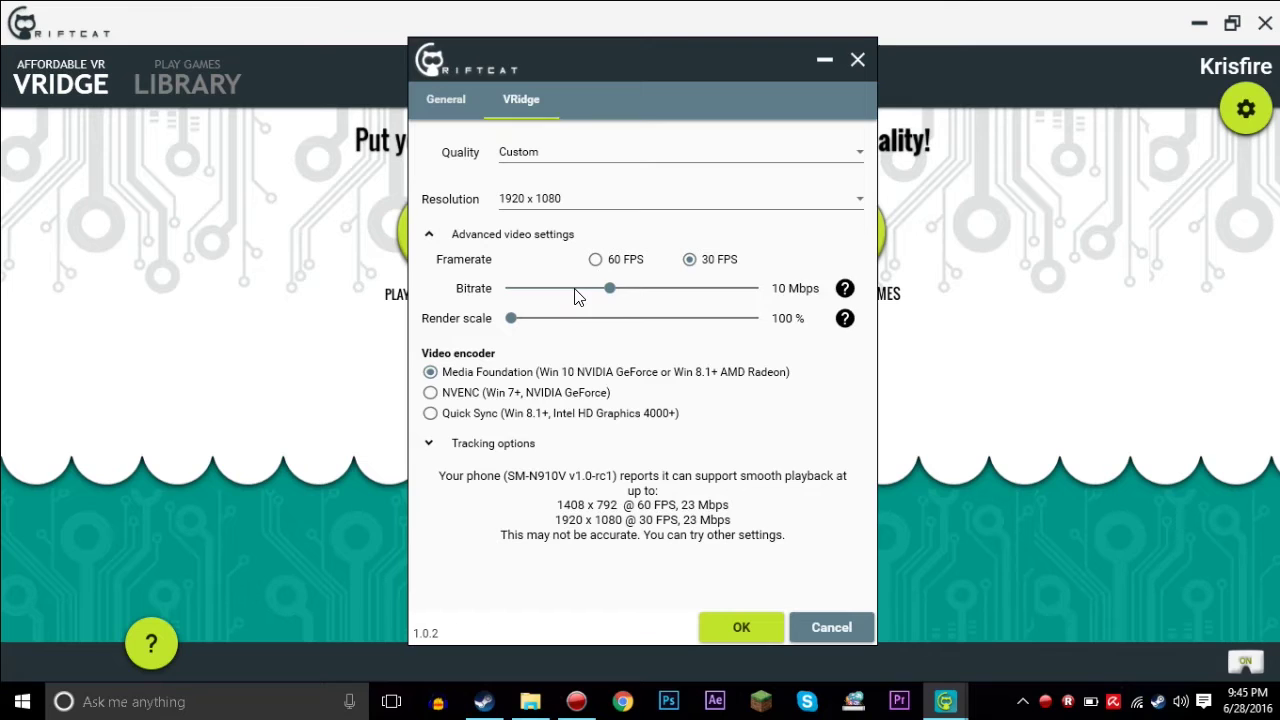
click(575, 295)
click(583, 295)
click(622, 293)
click(461, 447)
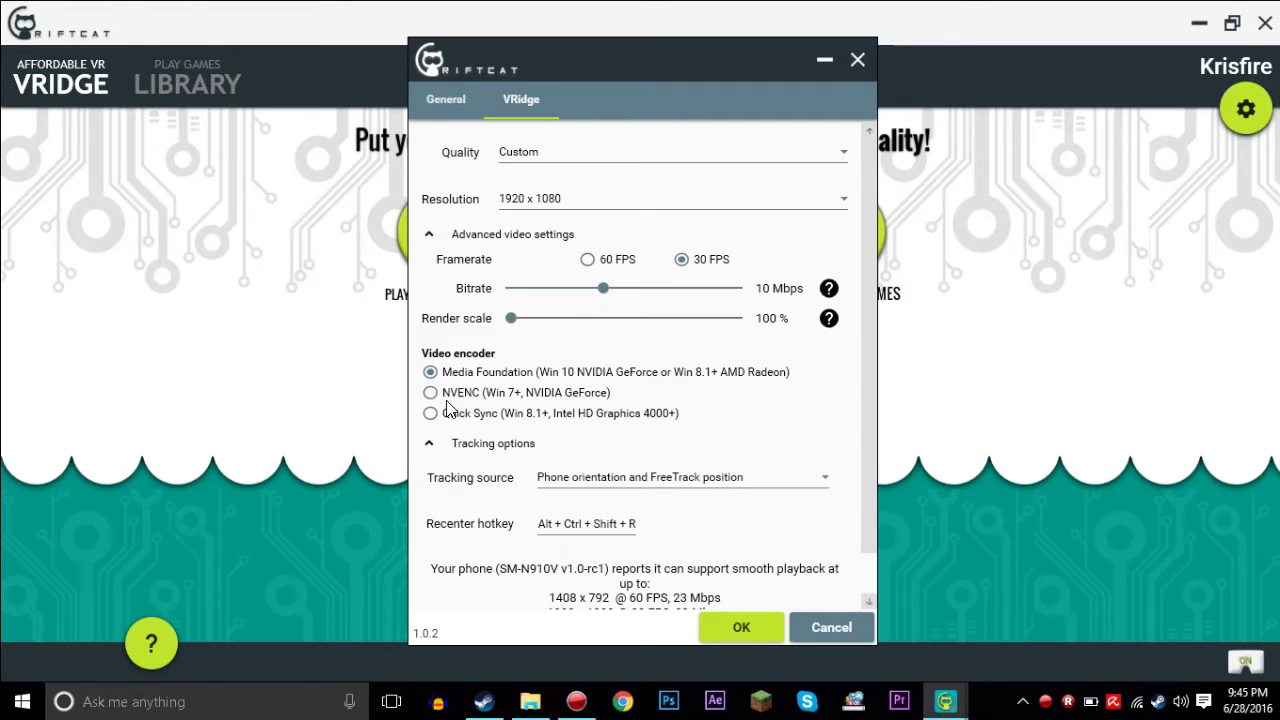
click(458, 446)
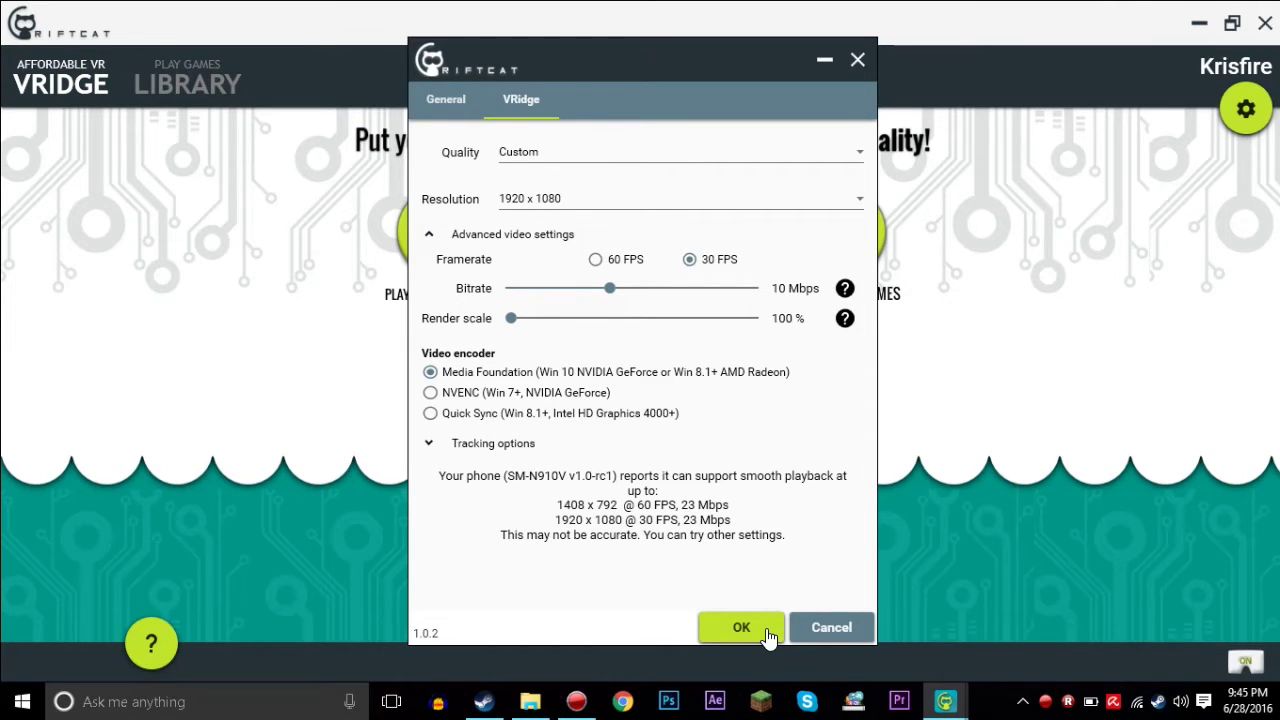
click(468, 92)
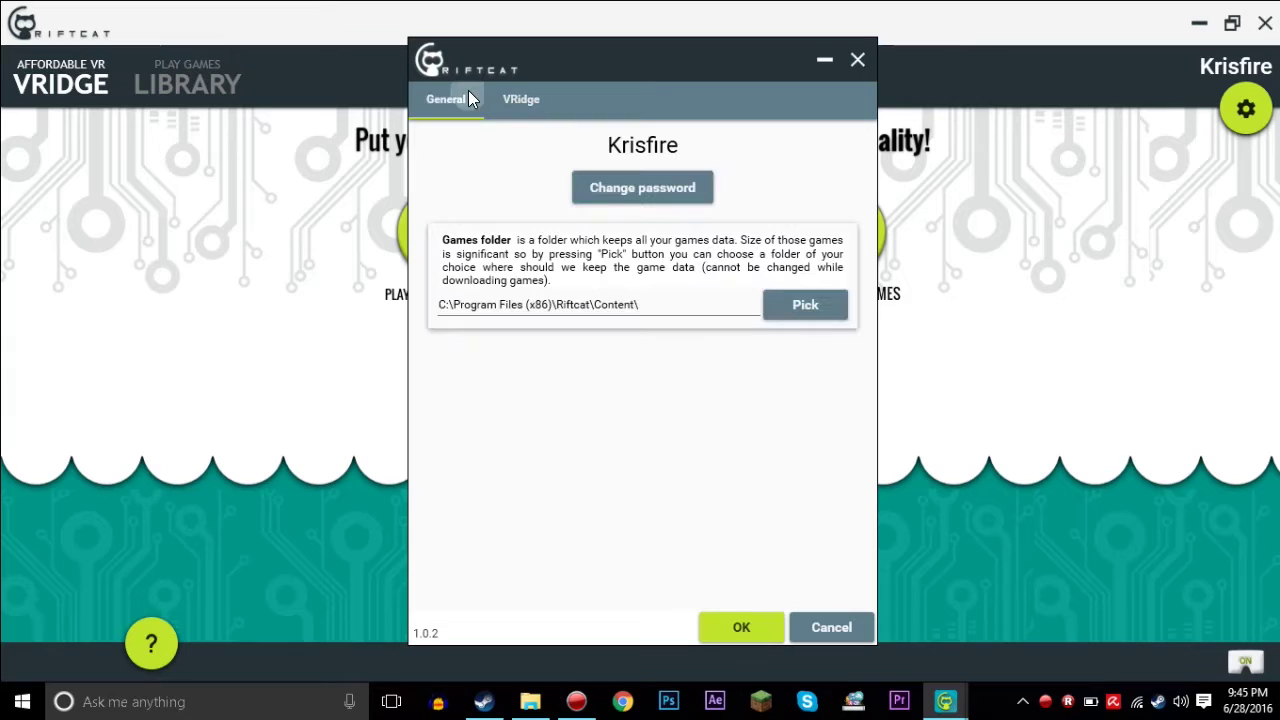
click(724, 634)
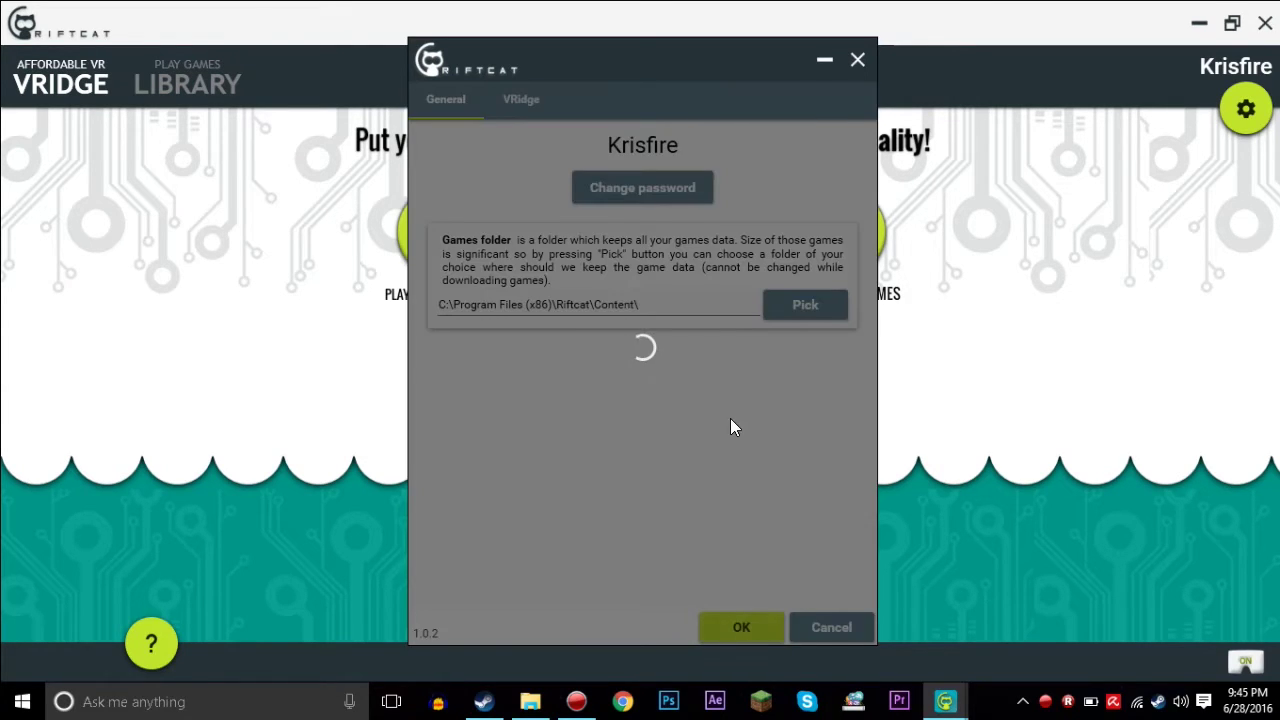
click(852, 58)
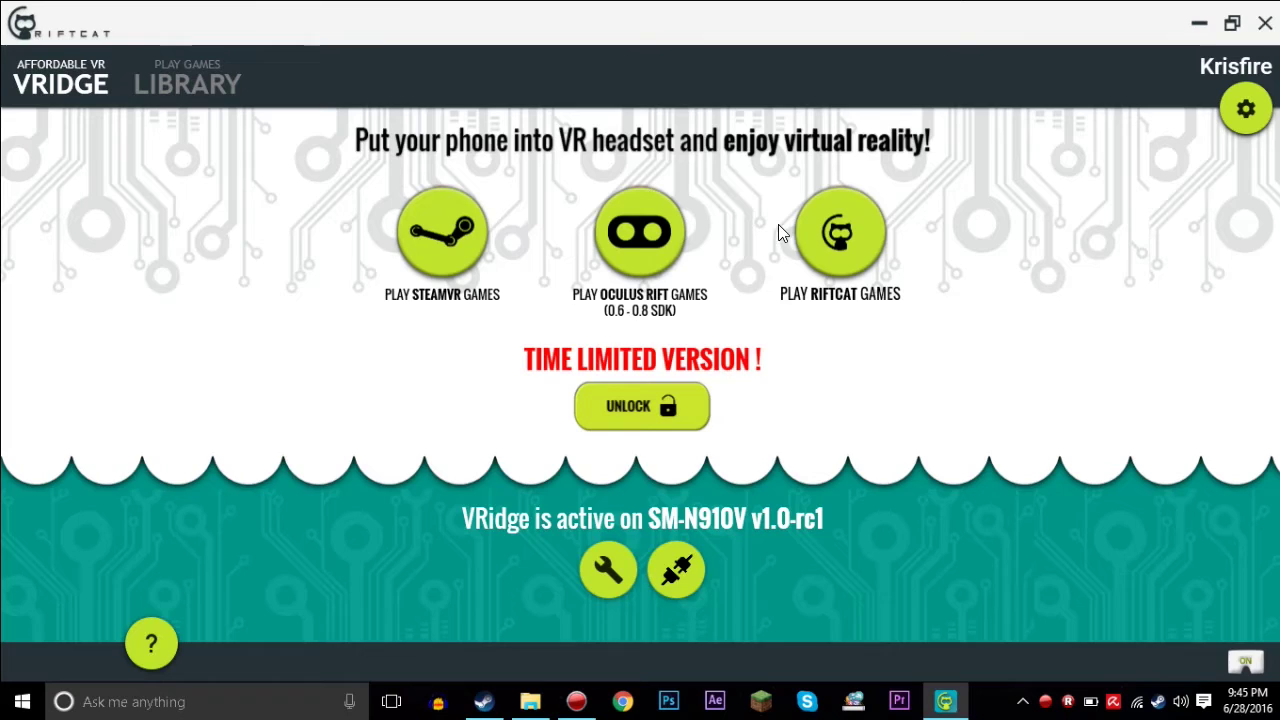
Step: Browse the RiftCat game library, launch Coffee without Words, and quit the game after viewing it on the phone
click(826, 233)
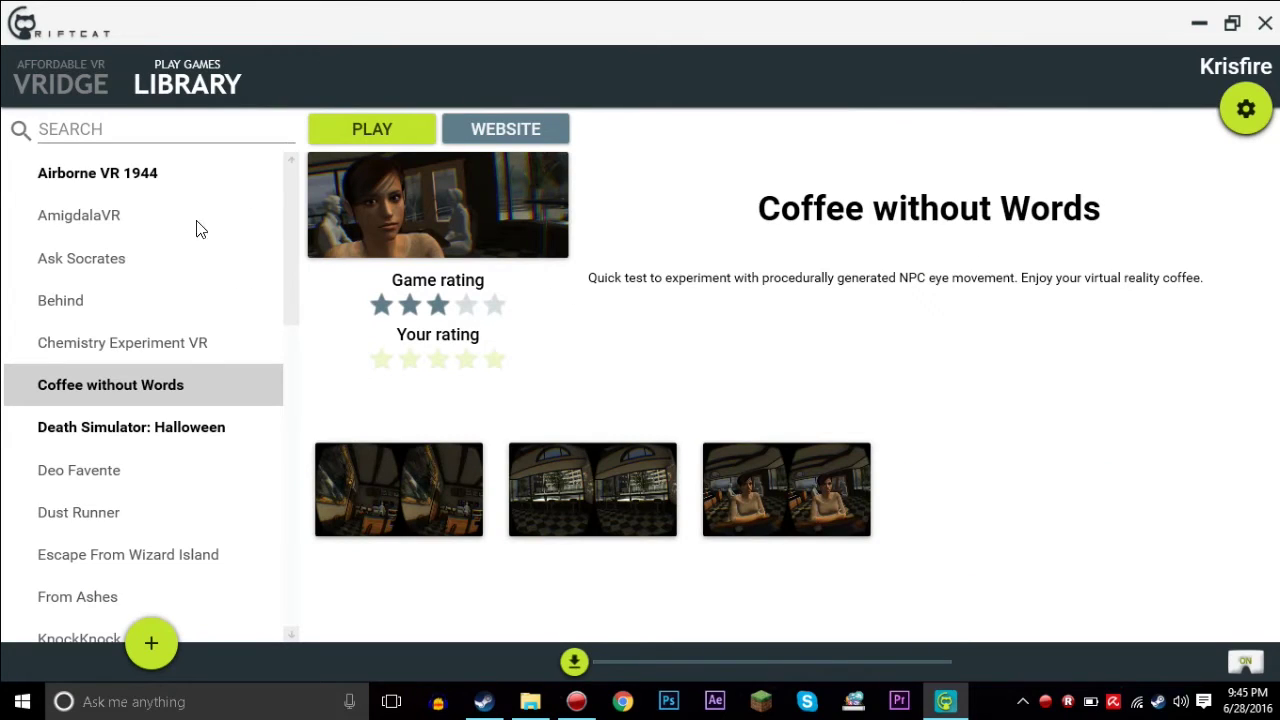
scroll(74, 286, down, 10)
scroll(114, 276, up, 10)
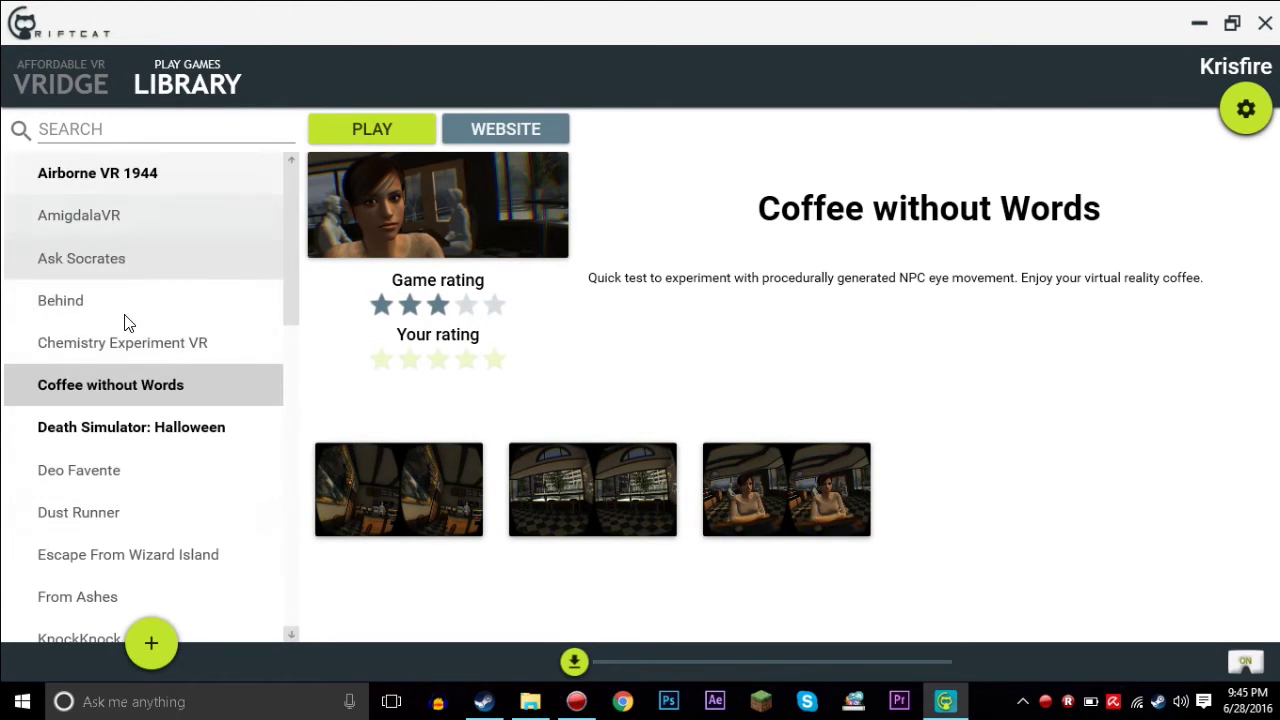
scroll(142, 415, down, 10)
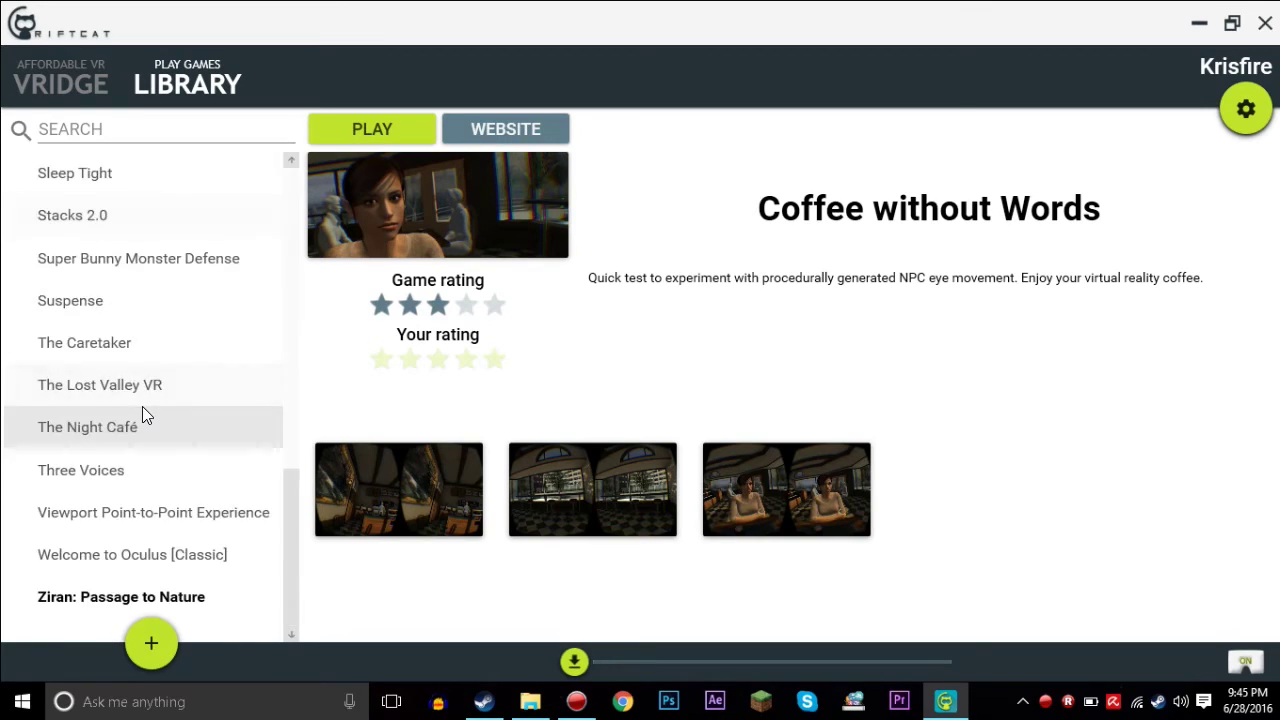
scroll(142, 406, up, 10)
scroll(142, 406, down, 3)
scroll(142, 370, up, 3)
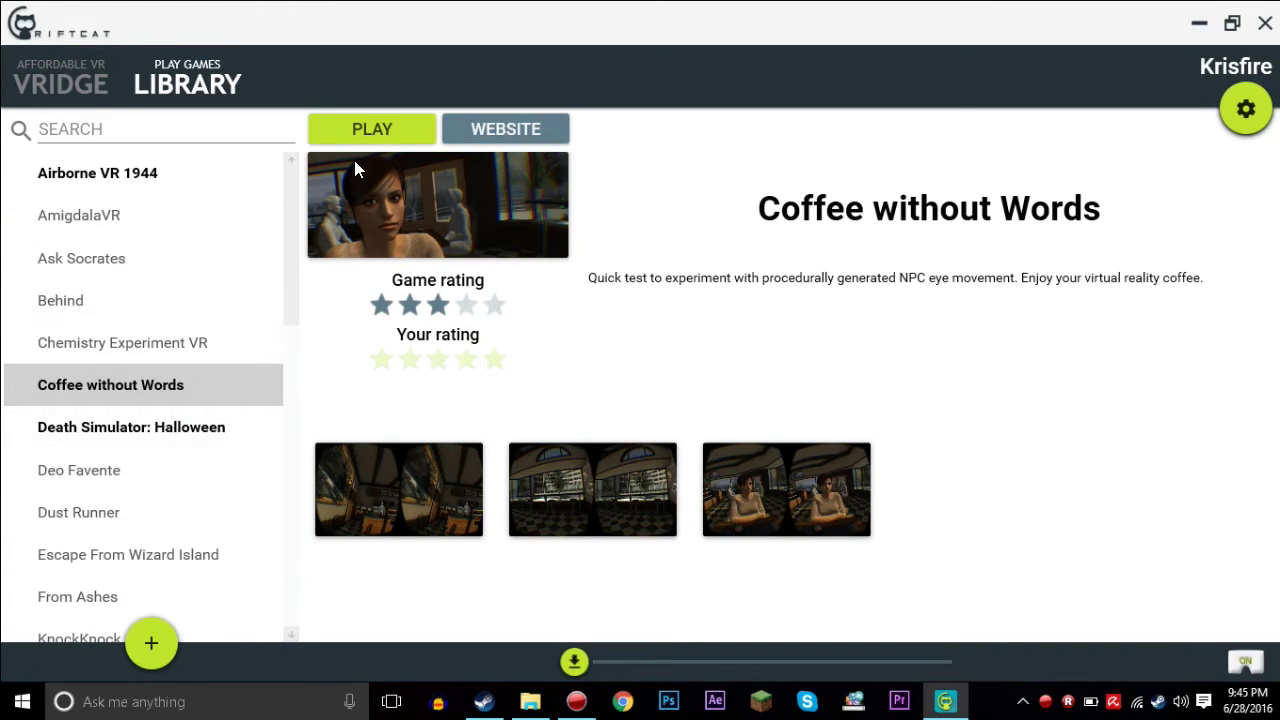
click(358, 129)
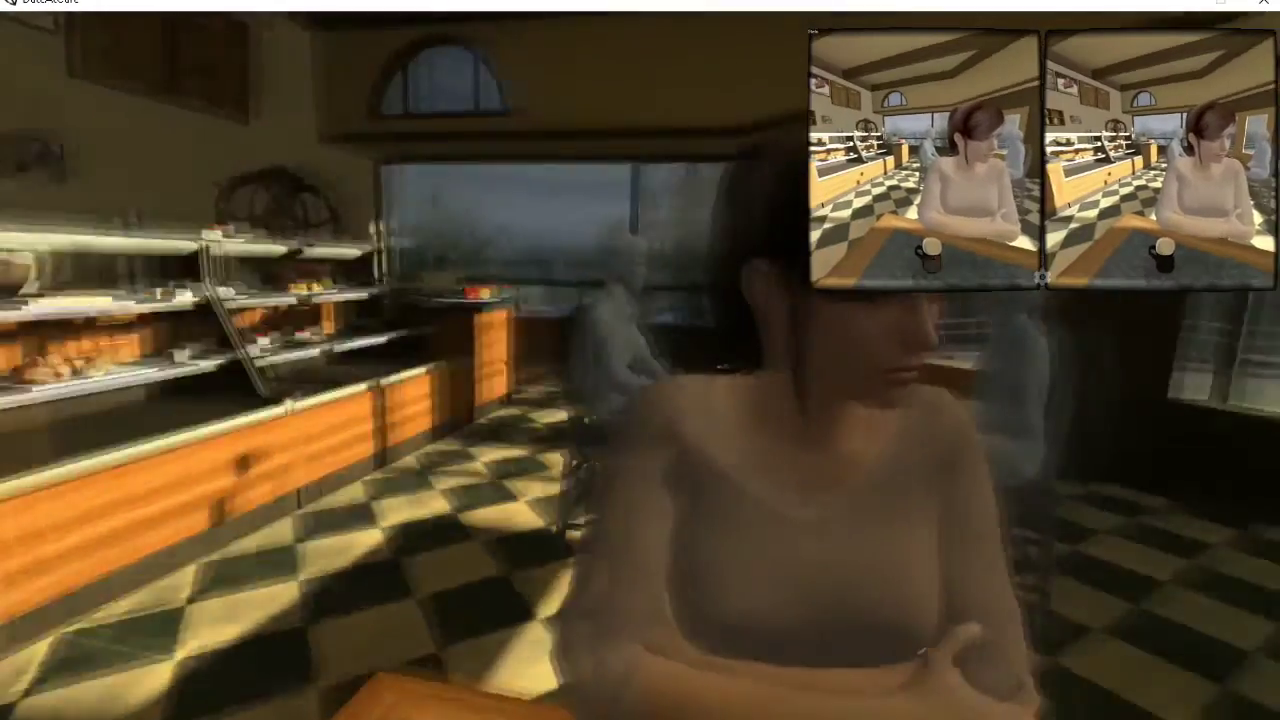
key(alt+F4)
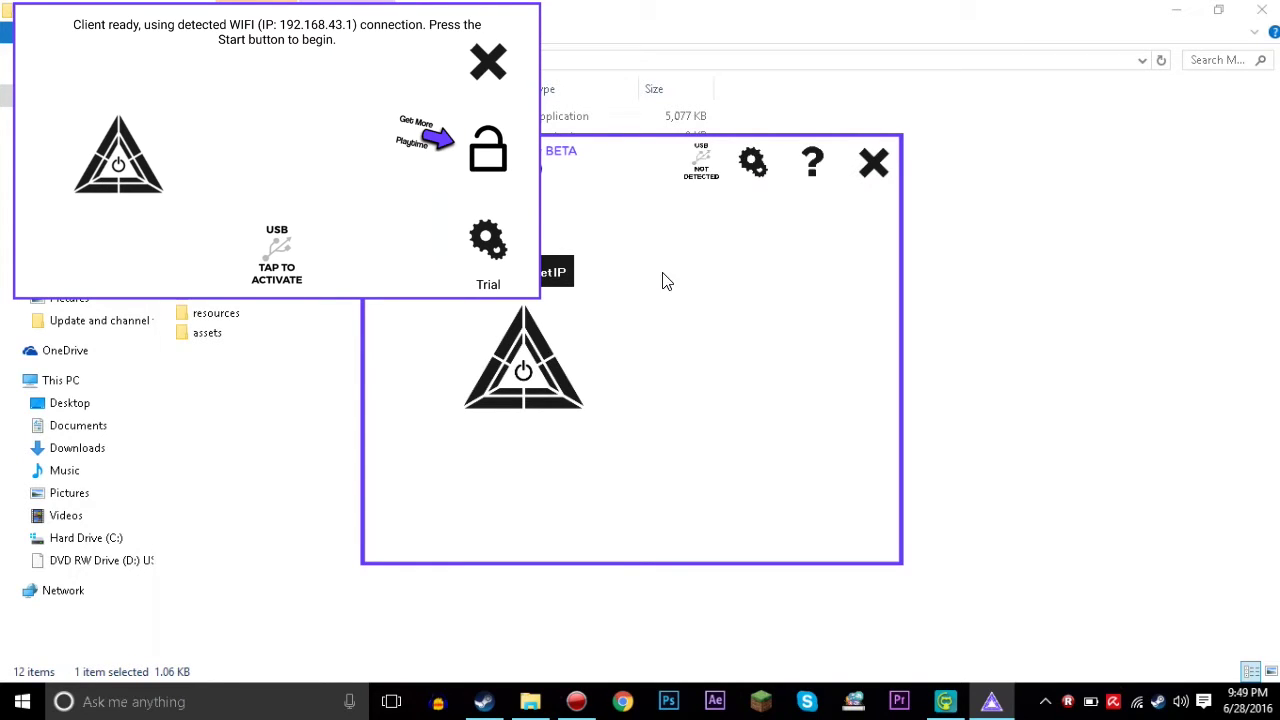
Step: Move the Trinus window clear of the phone preview and start streaming to the phone over Wifi
drag(634, 152, 881, 204)
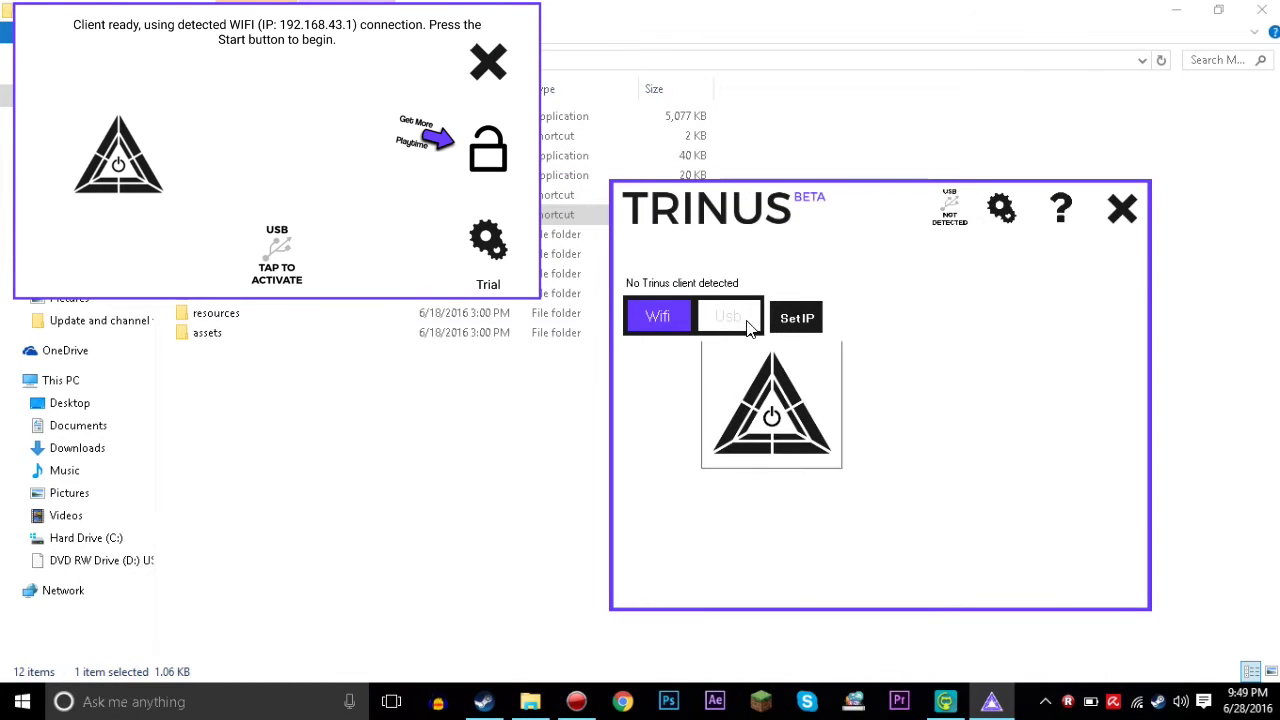
click(773, 418)
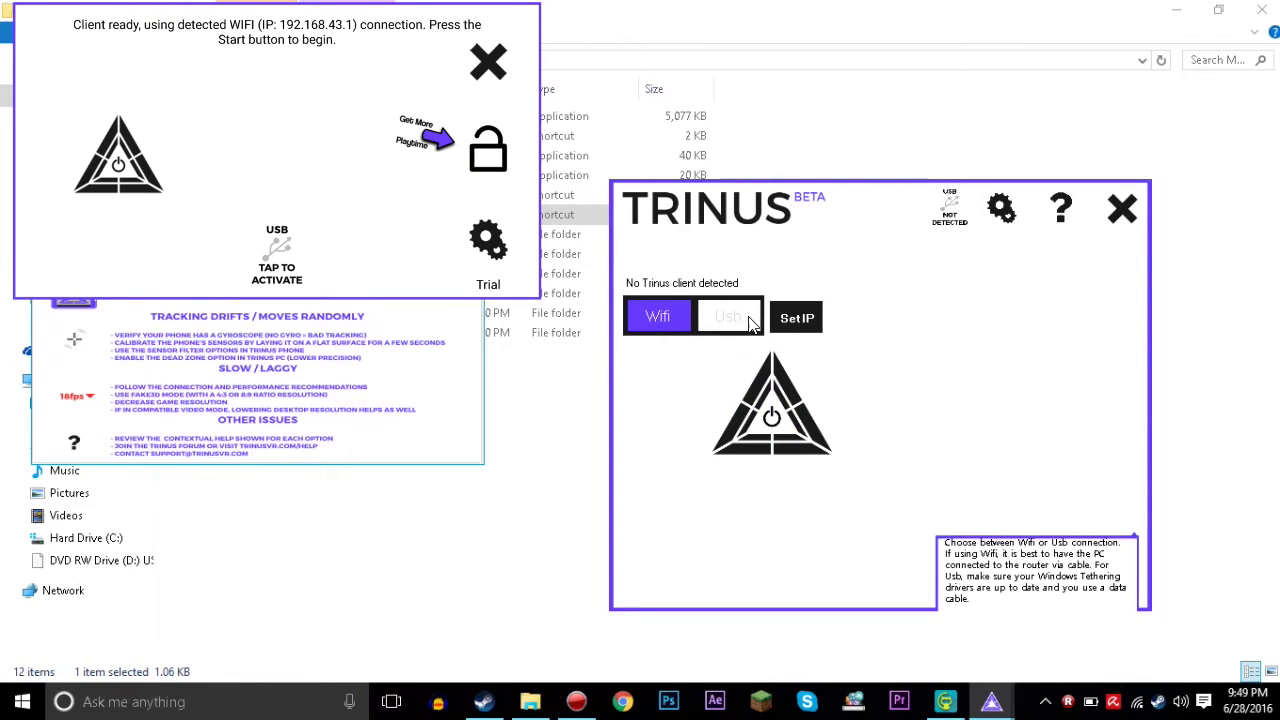
mouse_move(665, 322)
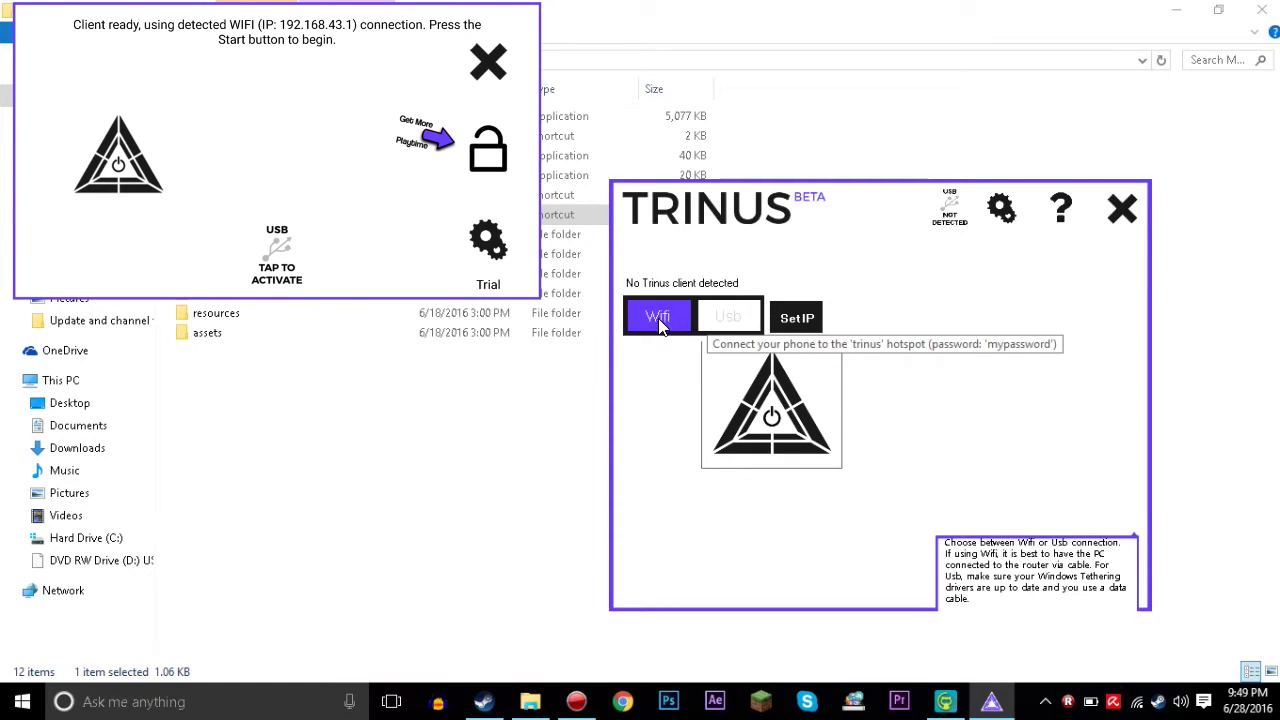
click(772, 420)
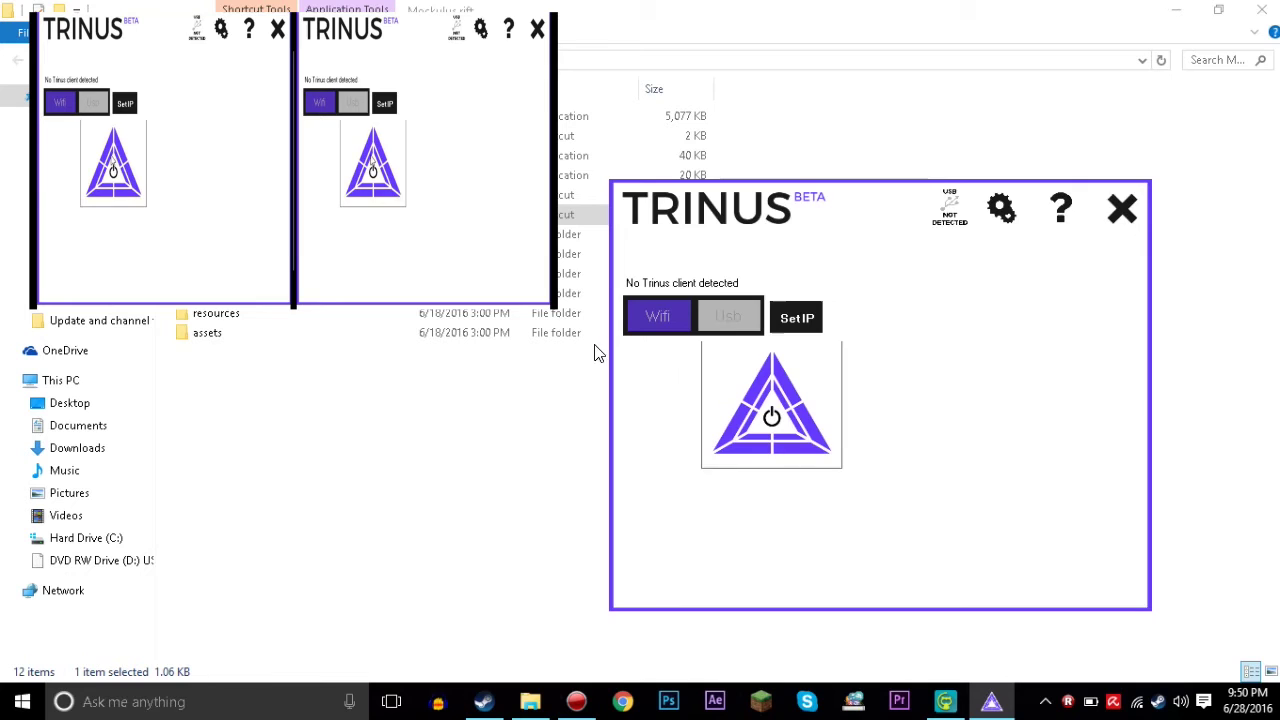
Step: View the streamed image on the phone preview while switching between the desktop, Trinus and the Mockulus rift folder
click(471, 489)
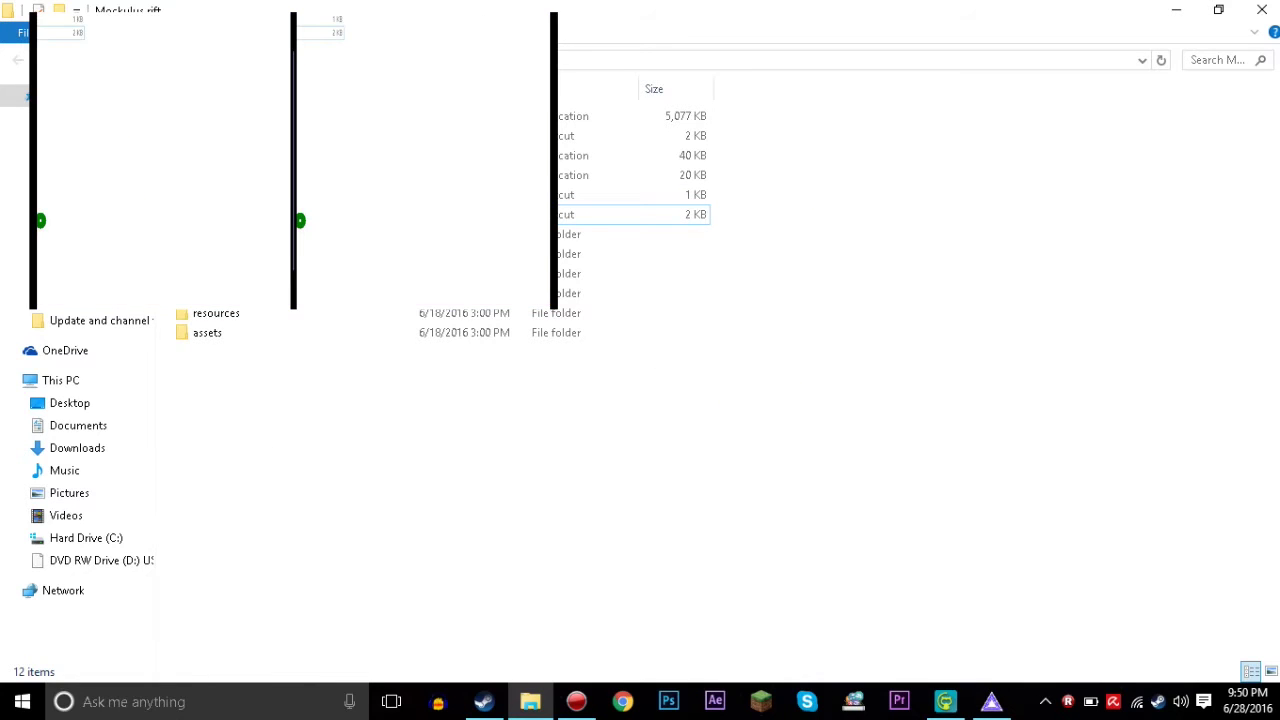
key(super+d)
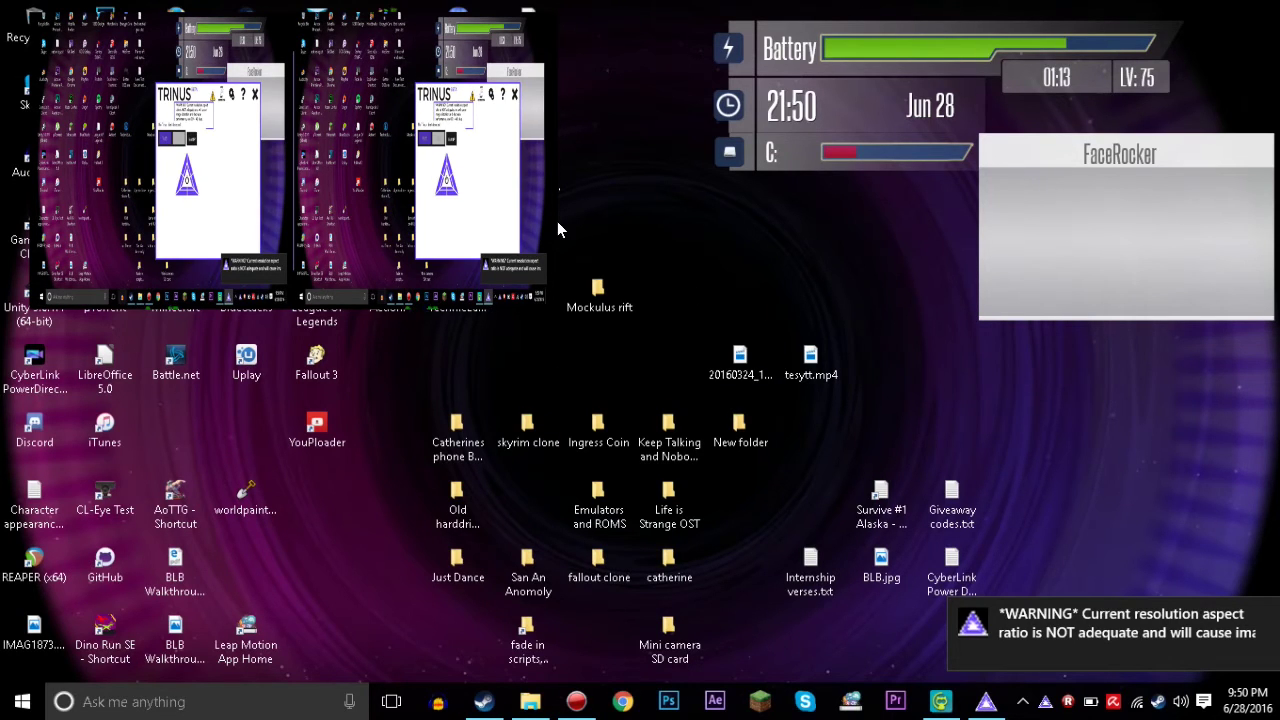
click(985, 701)
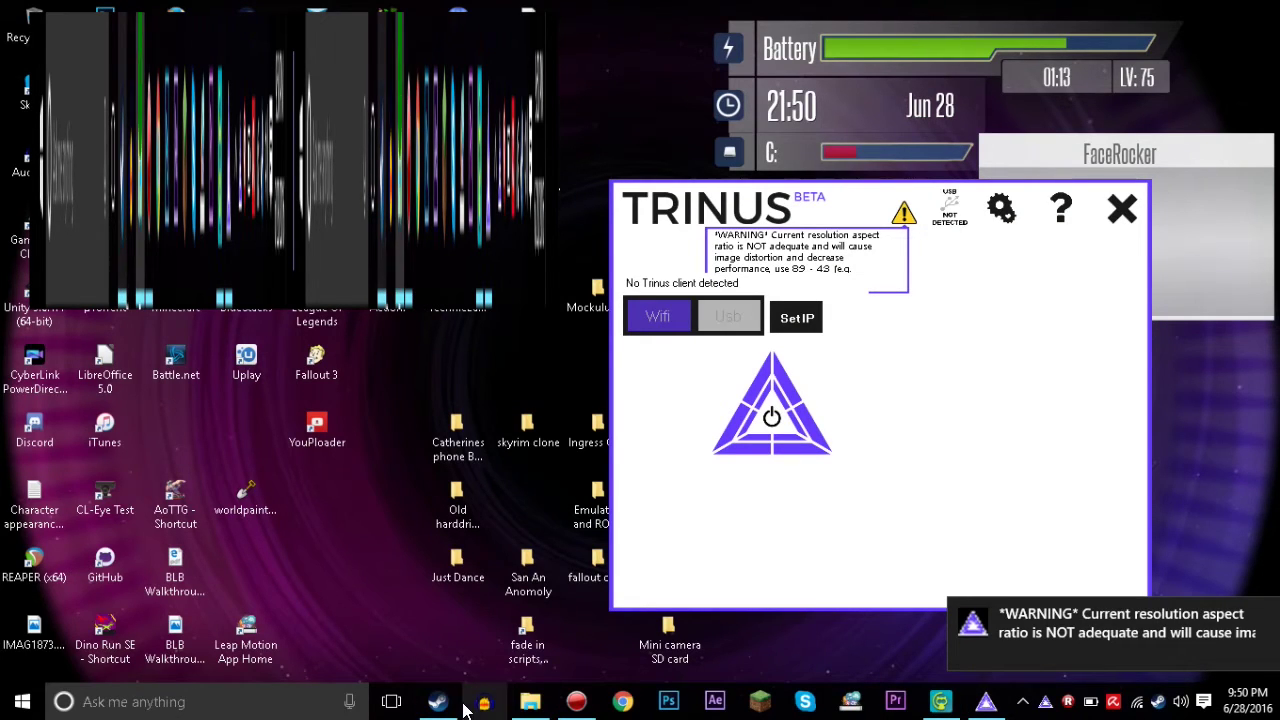
click(531, 702)
mouse_move(437, 701)
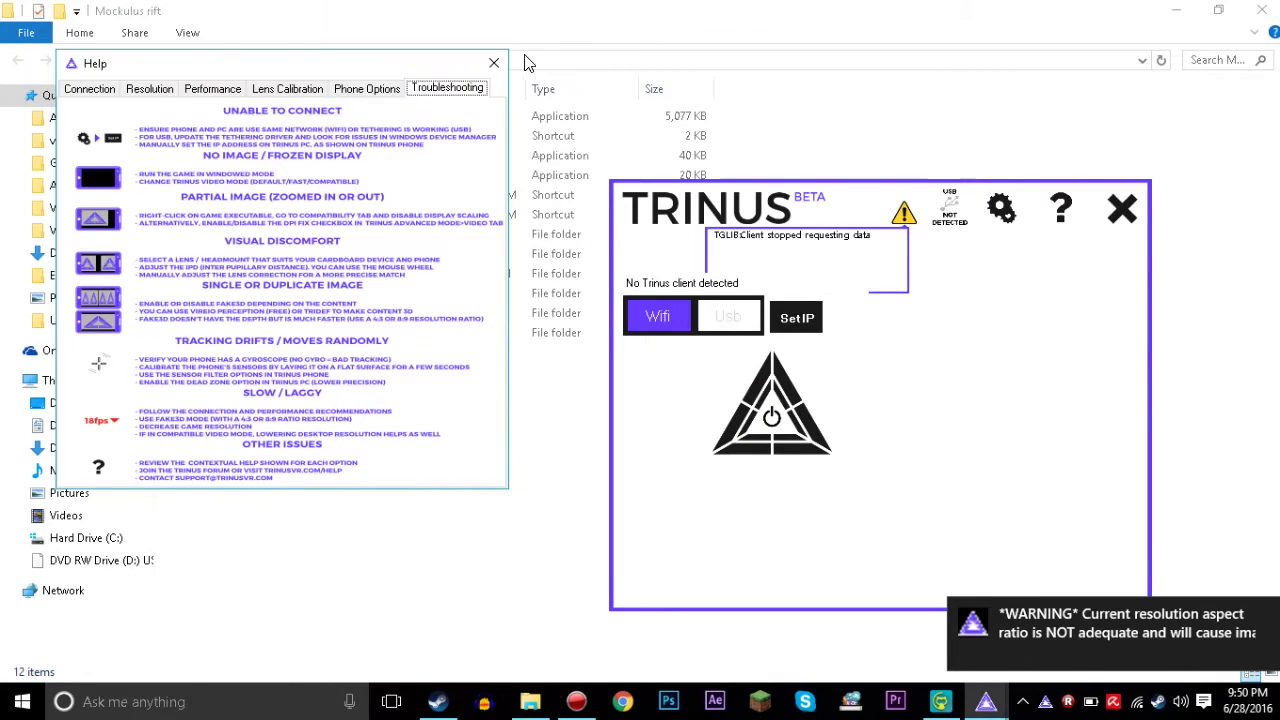
Step: Close the Trinus help and open the Trinus settings in Advanced Mode, dismissing the notification
click(493, 63)
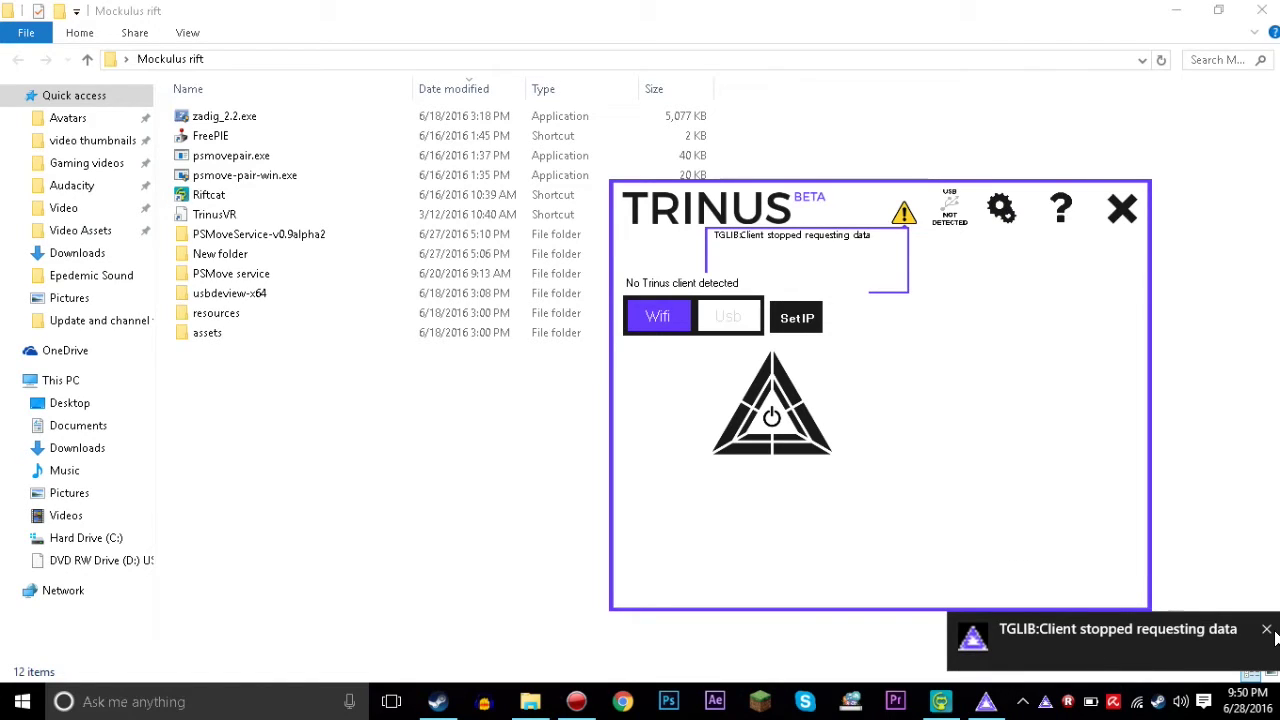
click(1001, 207)
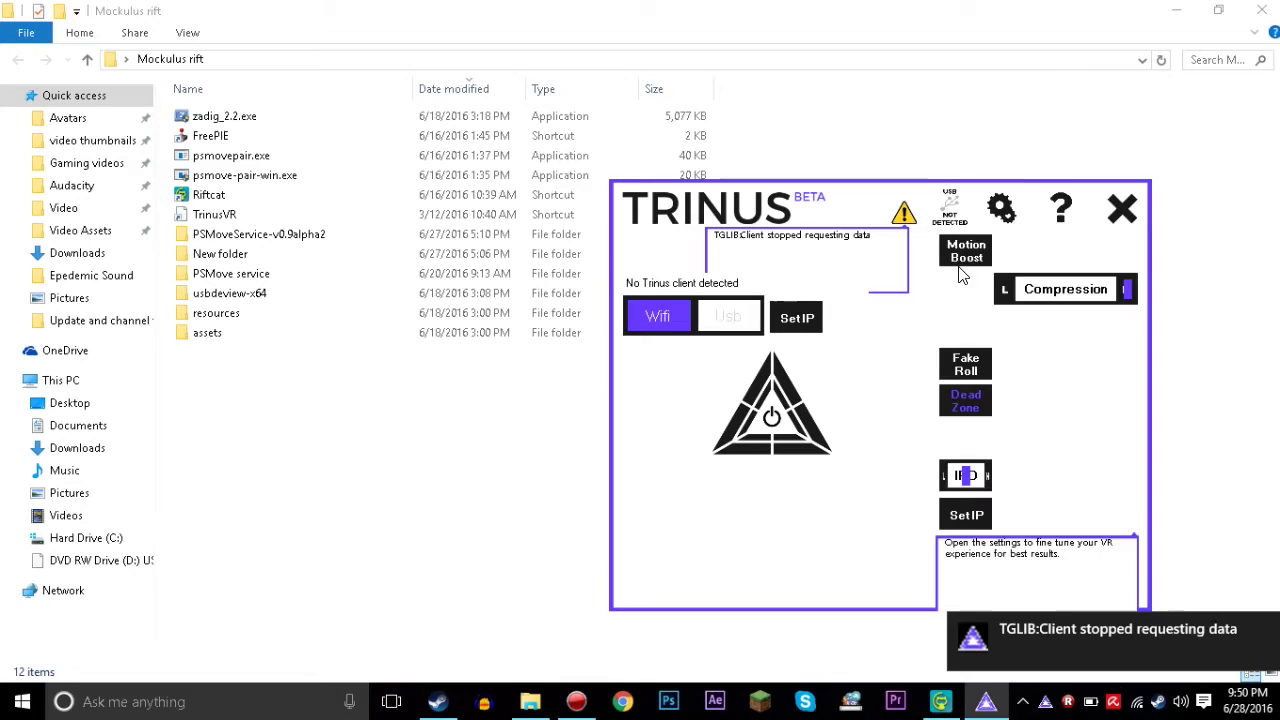
click(1266, 632)
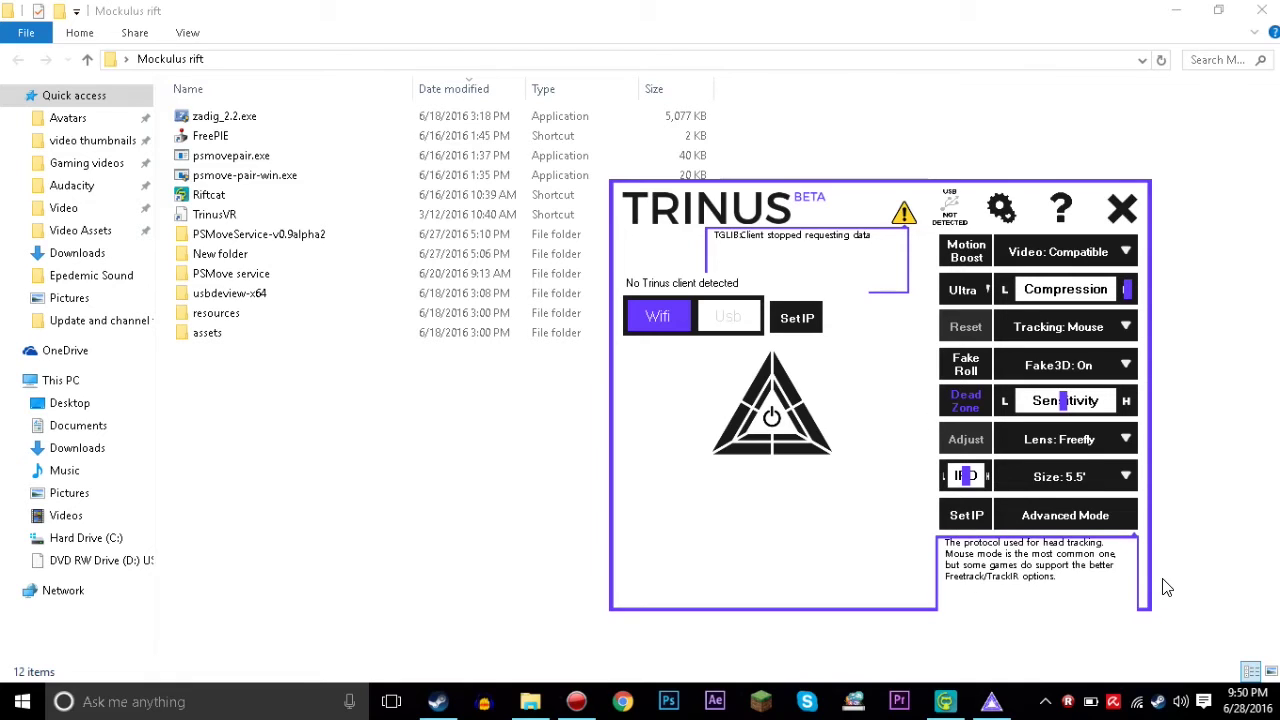
click(1065, 517)
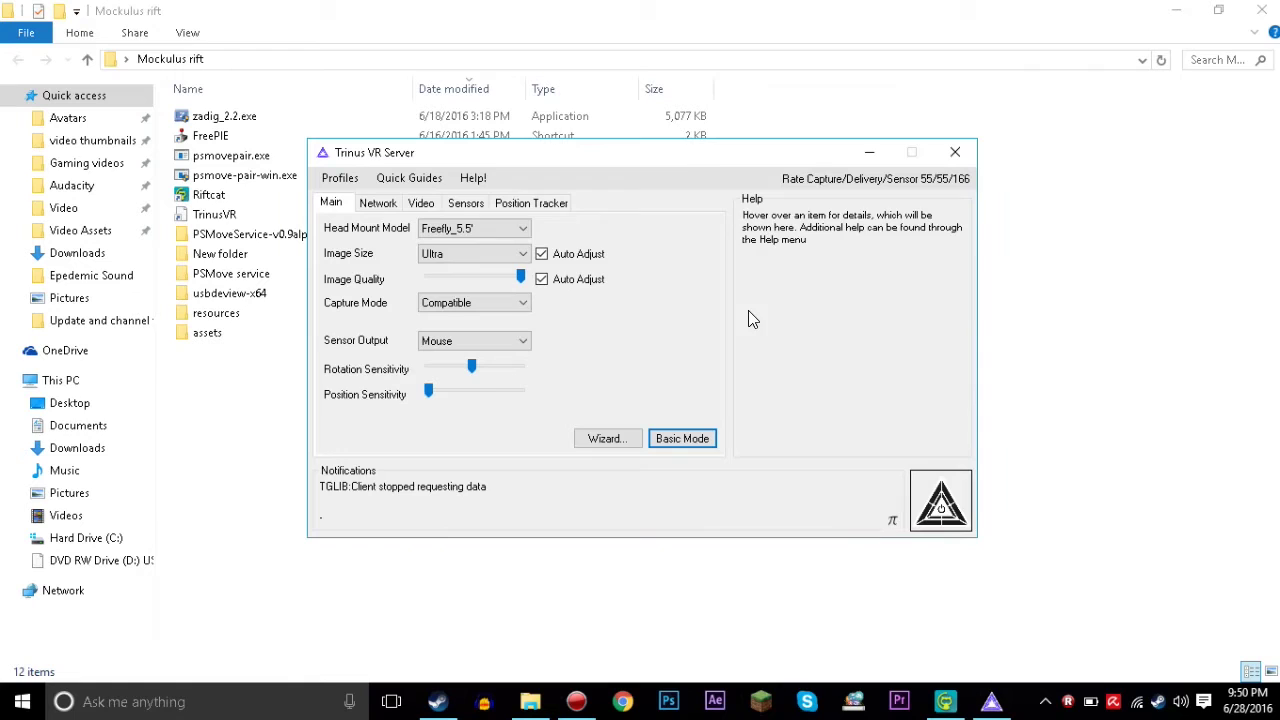
Step: Examine the Trinus network, video, sensor and position tracker settings, and return to the main settings
click(362, 205)
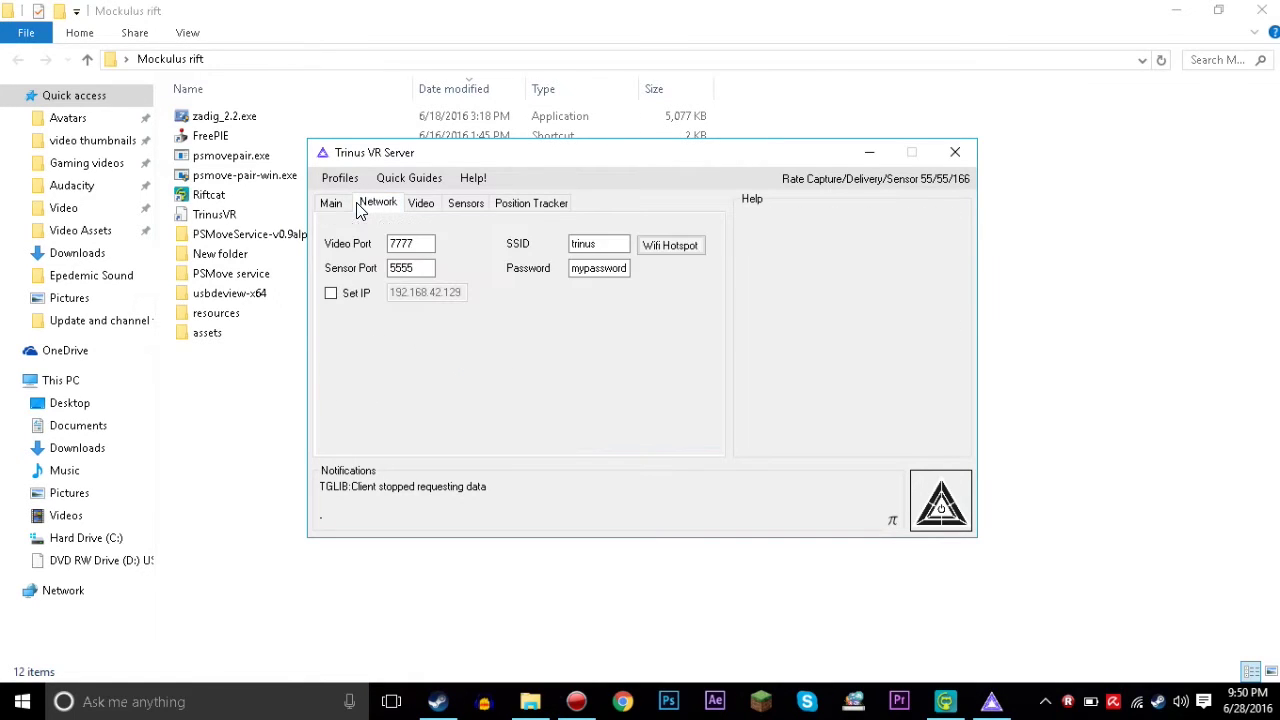
click(422, 204)
click(480, 210)
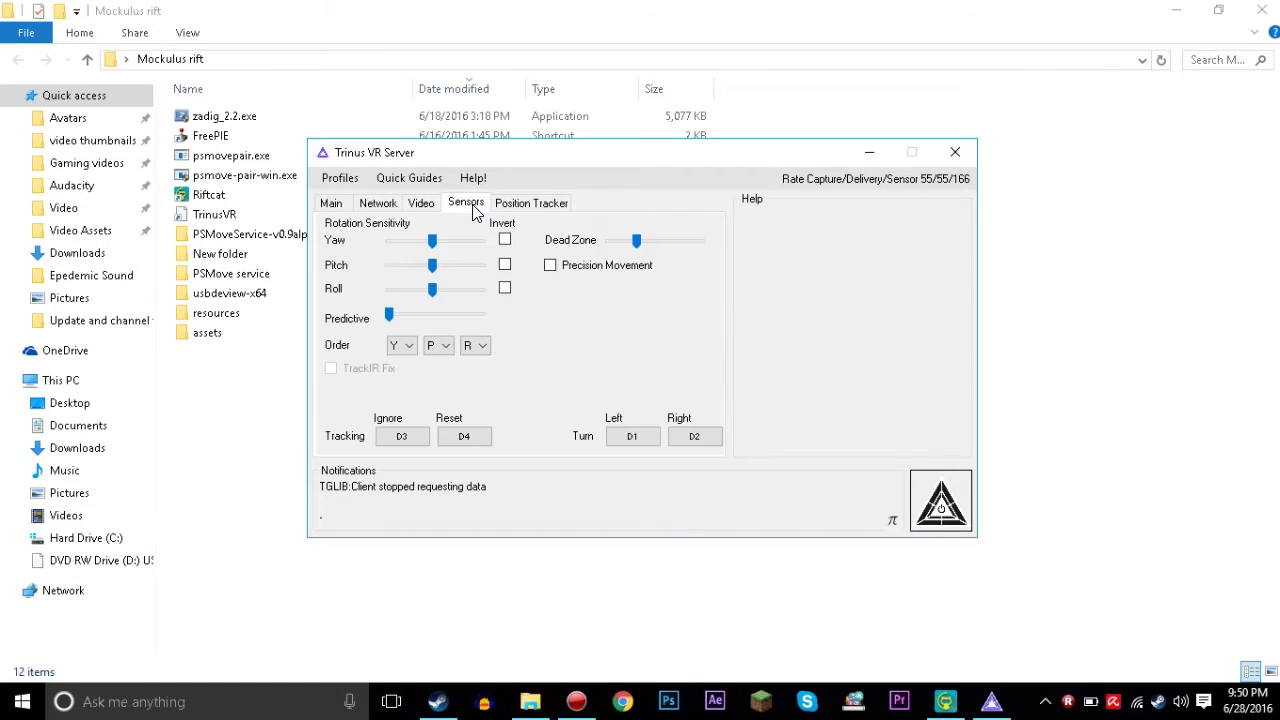
click(542, 208)
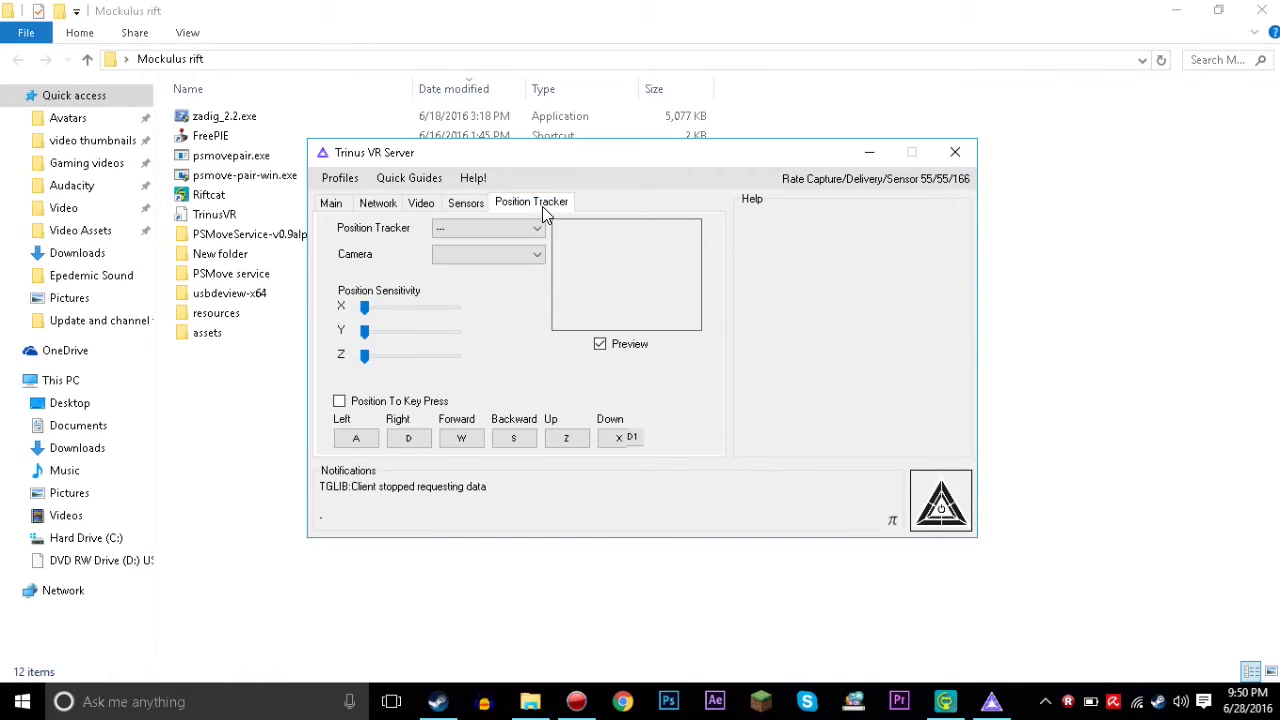
click(335, 205)
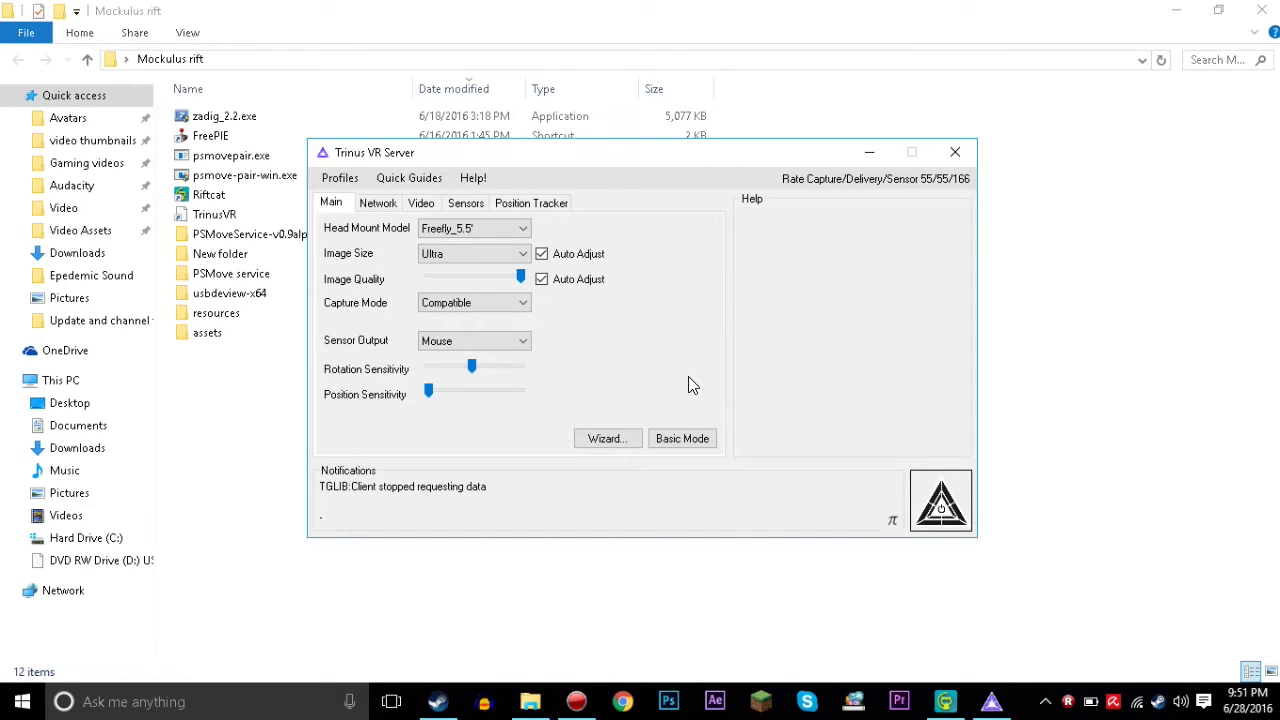
Step: Compare the RiftCat VRidge home screen with the main Trinus VR Server settings by switching between both programs
click(945, 701)
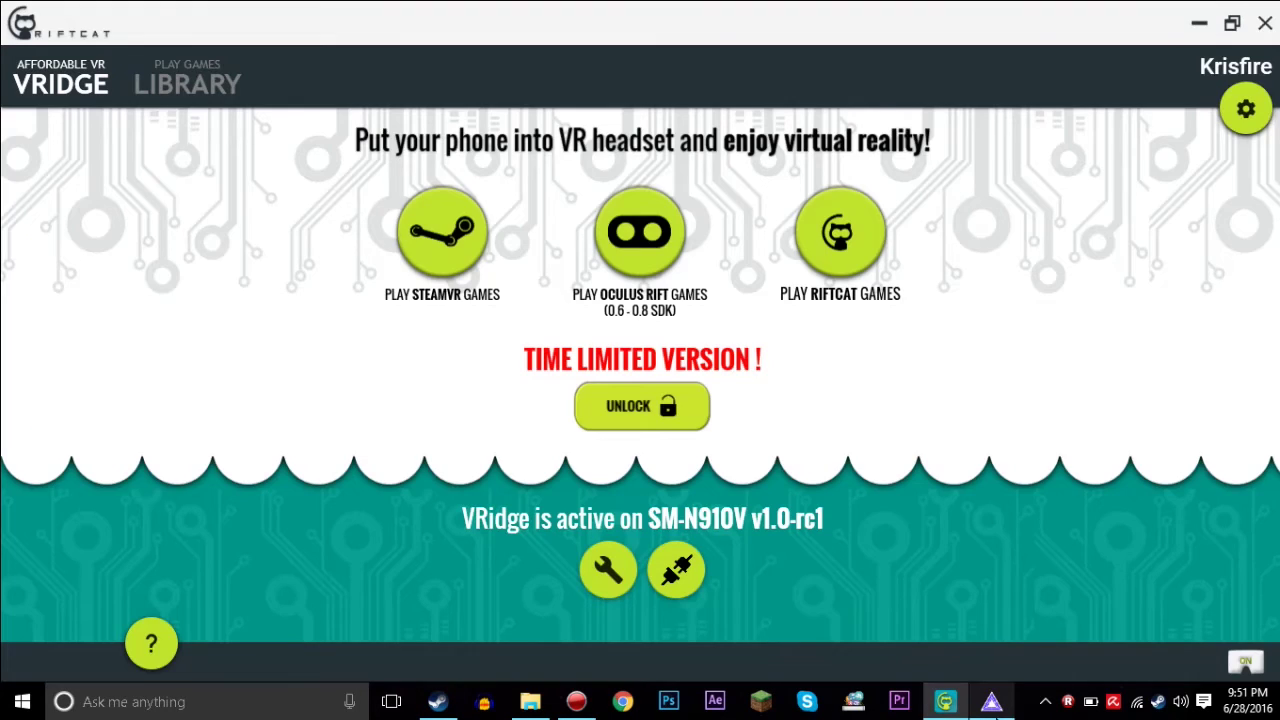
click(991, 702)
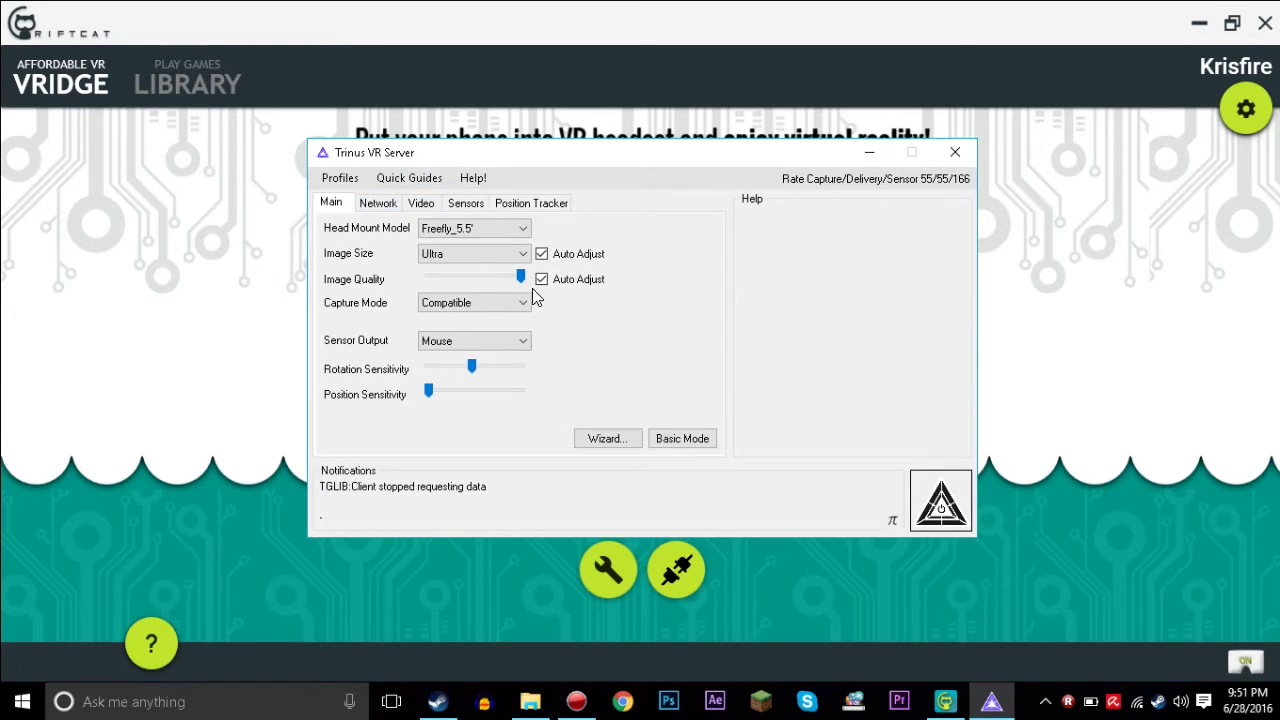
click(312, 580)
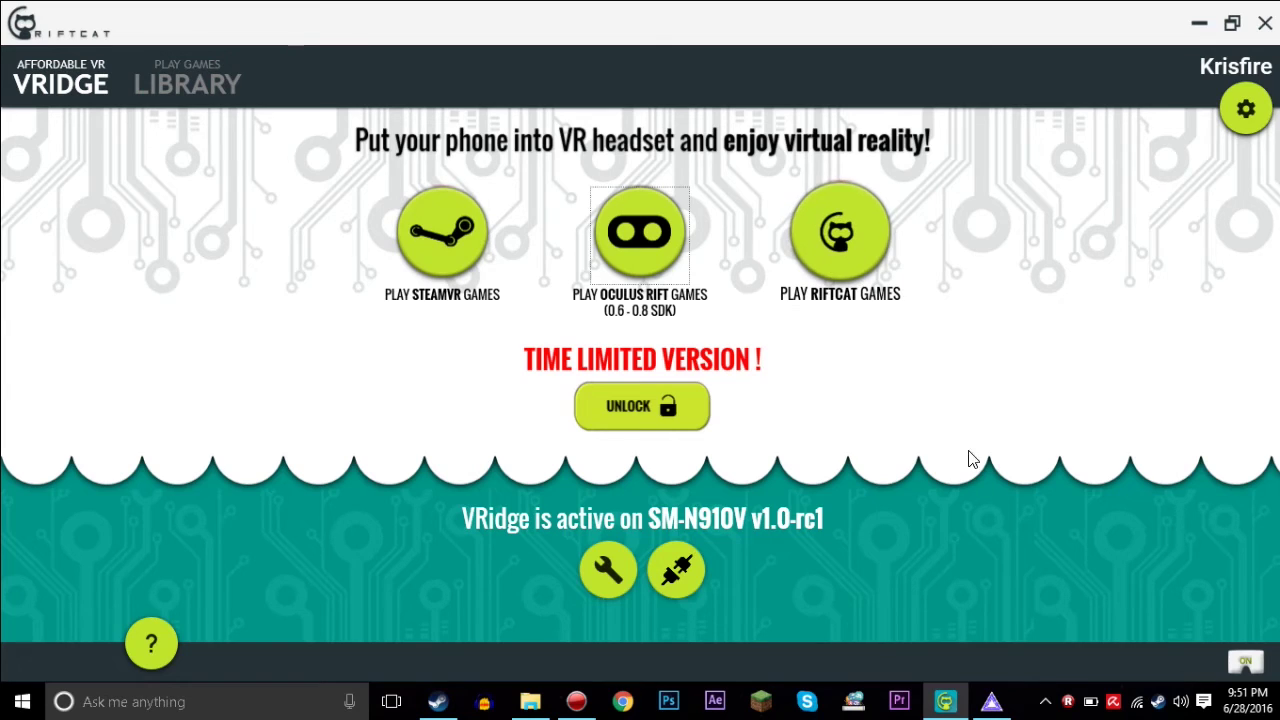
click(990, 704)
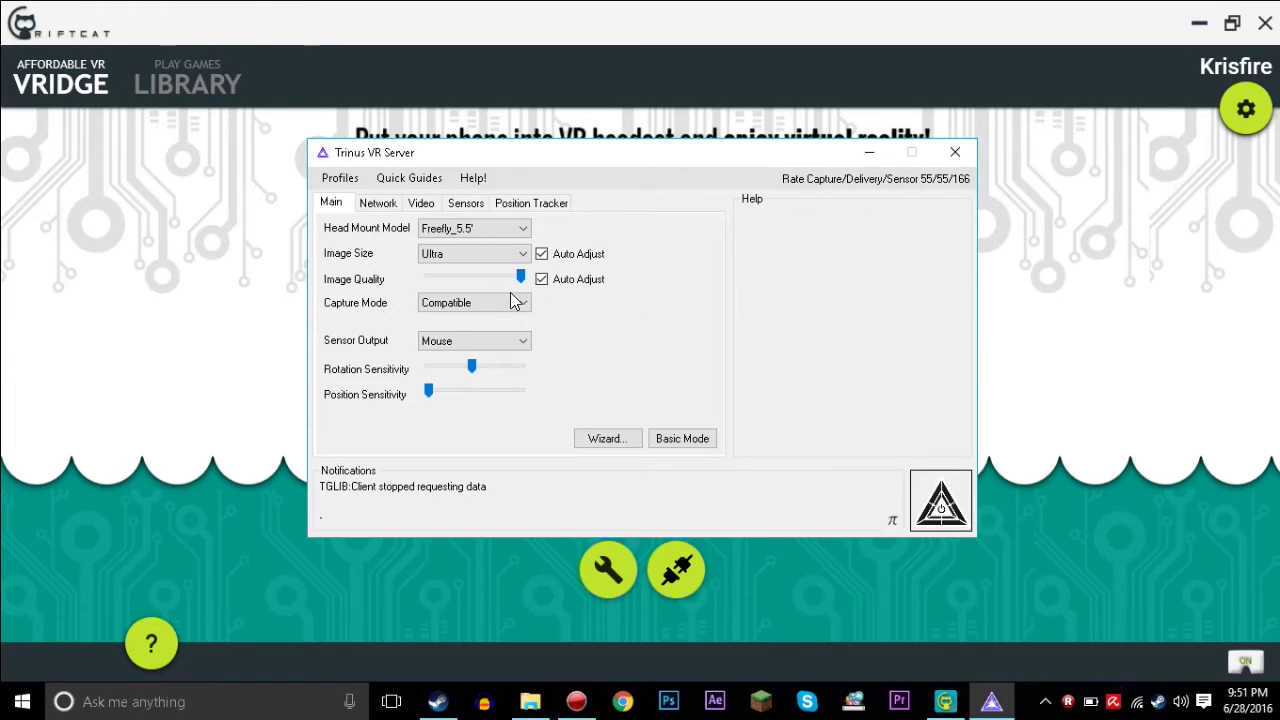
Step: Review the sensor output options in the main Trinus settings and choose Mouse
click(377, 204)
click(345, 203)
click(490, 341)
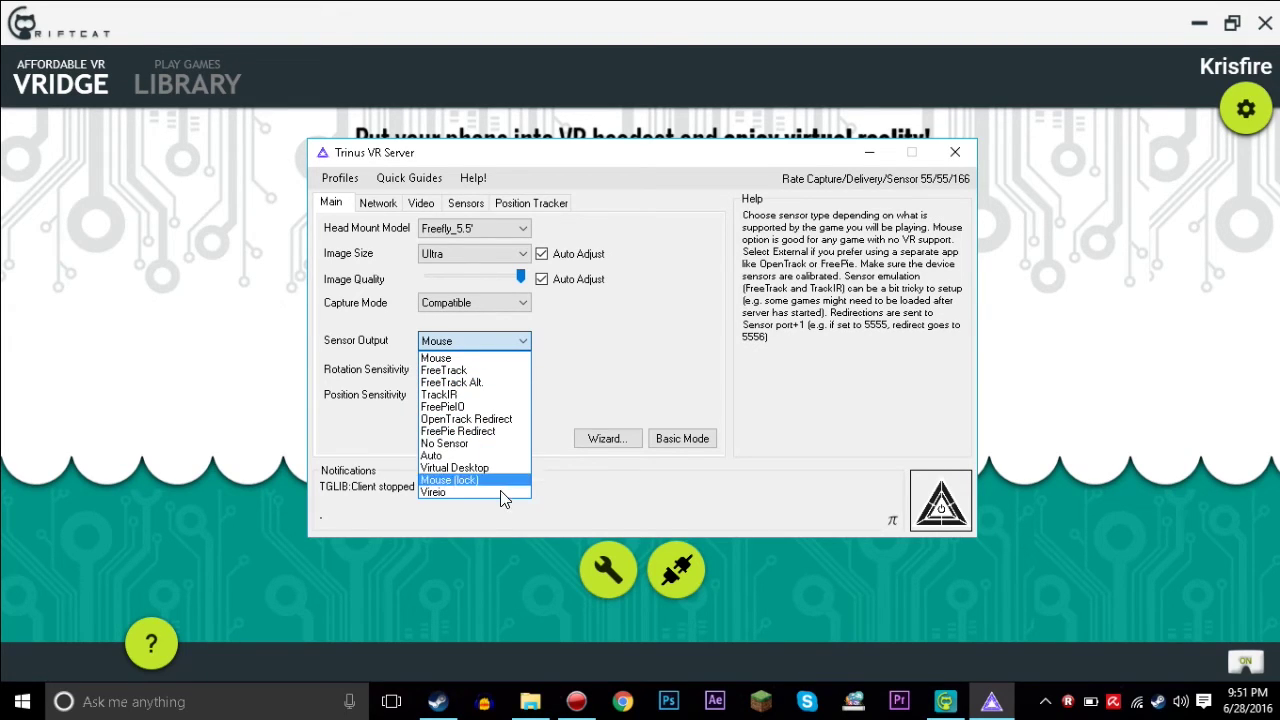
click(494, 363)
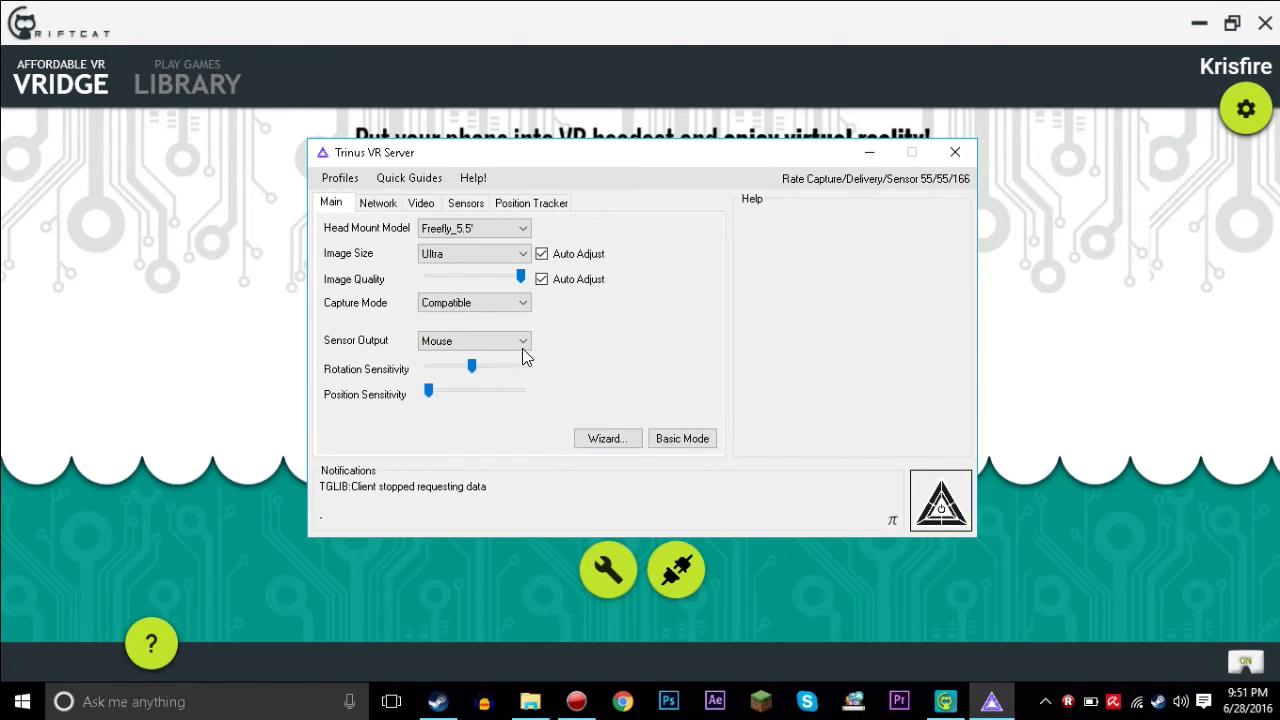
Step: Go through the Trinus network, video, sensor and position tracker settings, ending back on the main settings
click(392, 204)
click(414, 205)
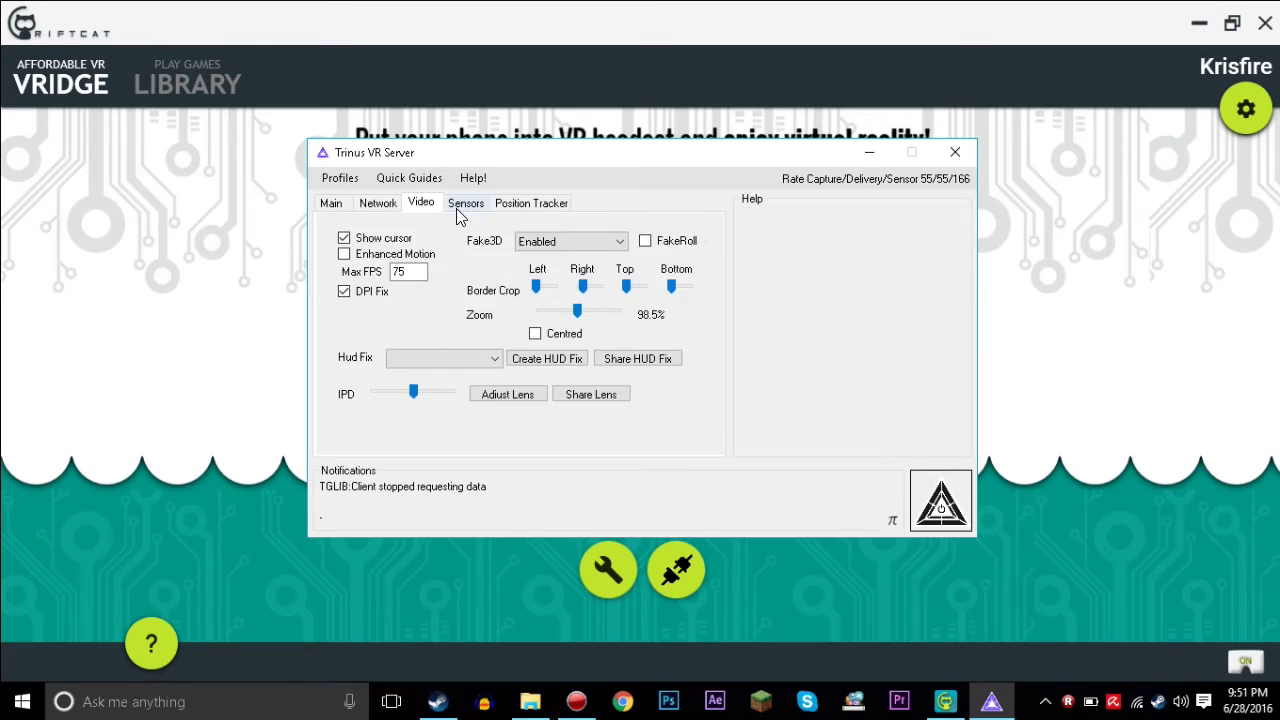
click(458, 207)
click(507, 204)
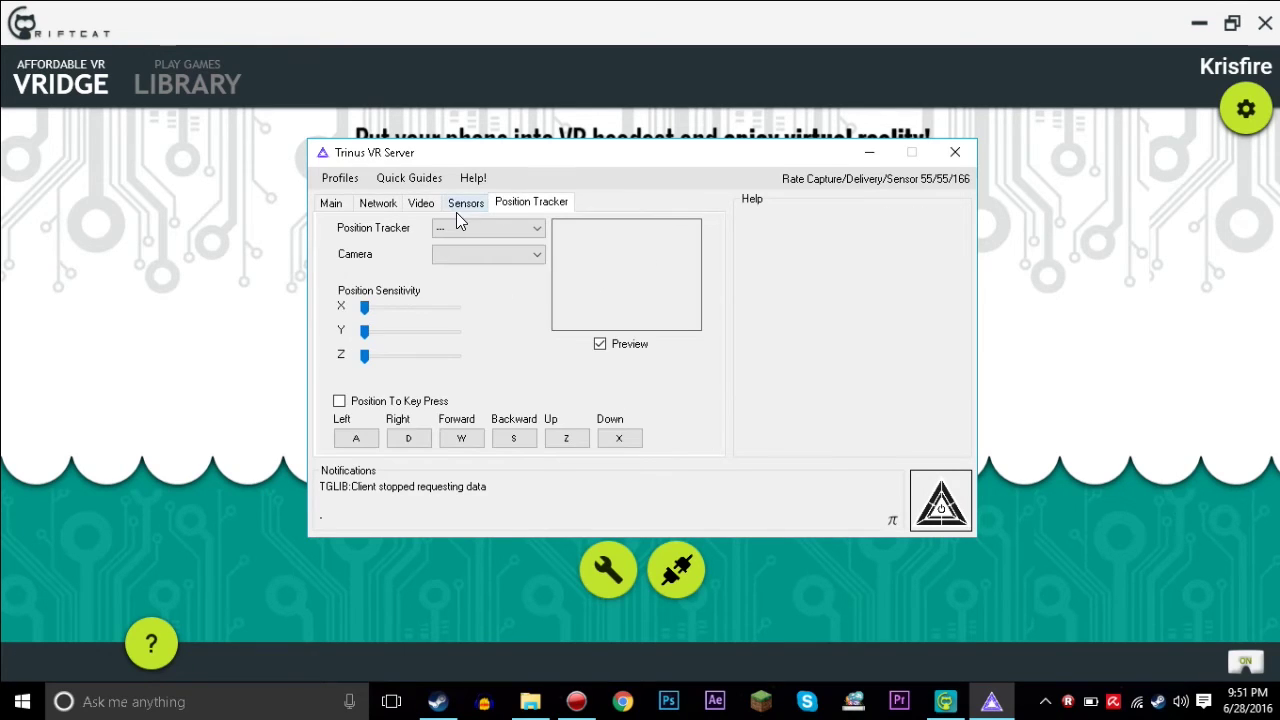
click(390, 206)
click(334, 206)
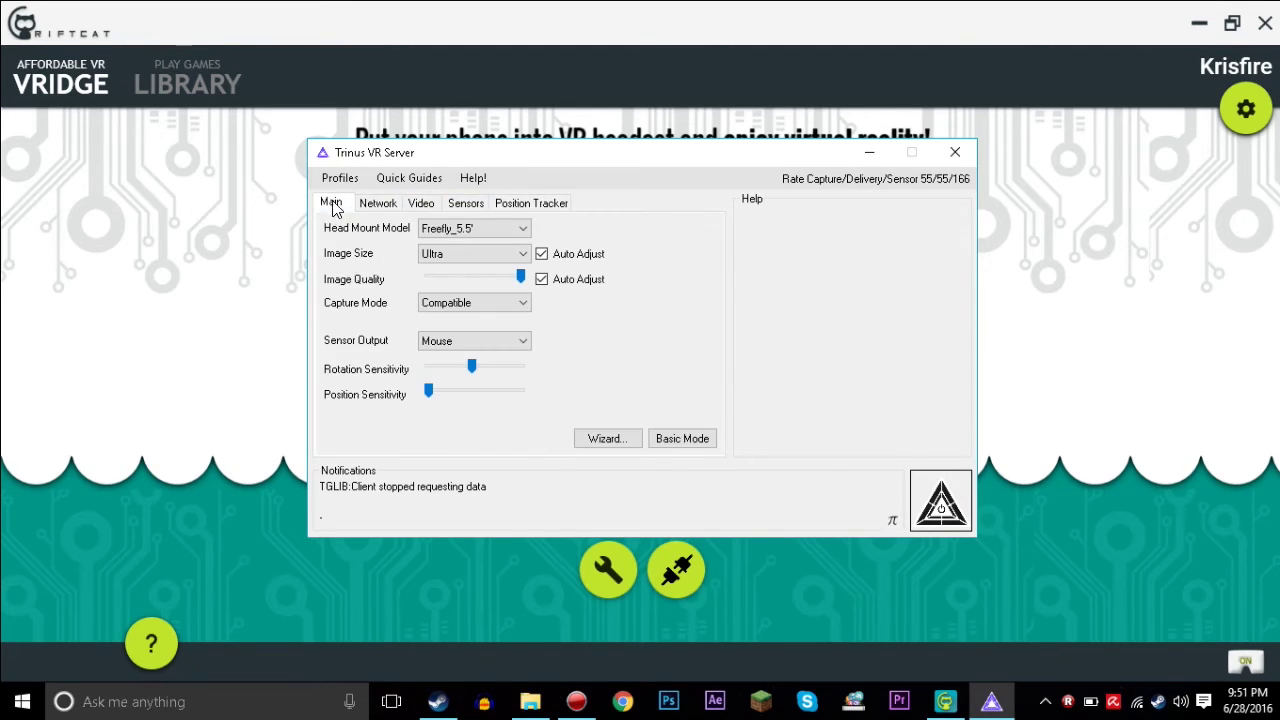
Step: Return Trinus to Basic Mode and dismiss its read-me notice
click(340, 178)
click(688, 300)
click(681, 439)
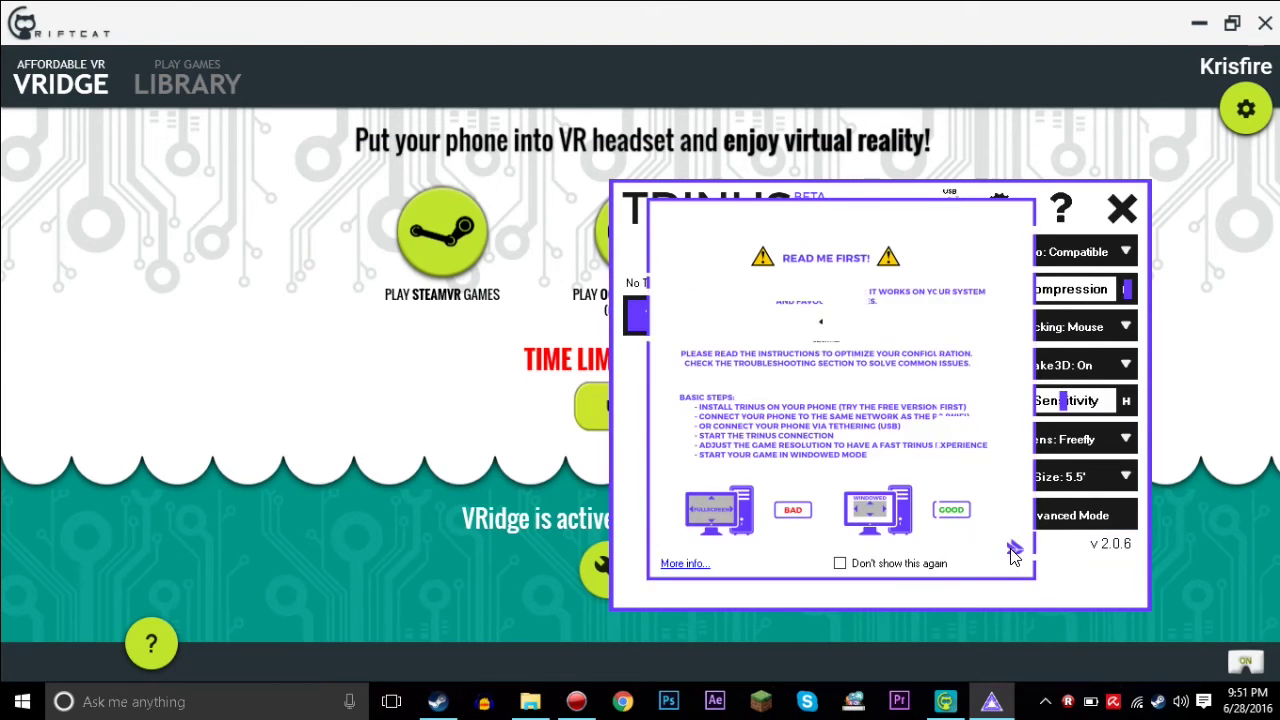
click(1013, 552)
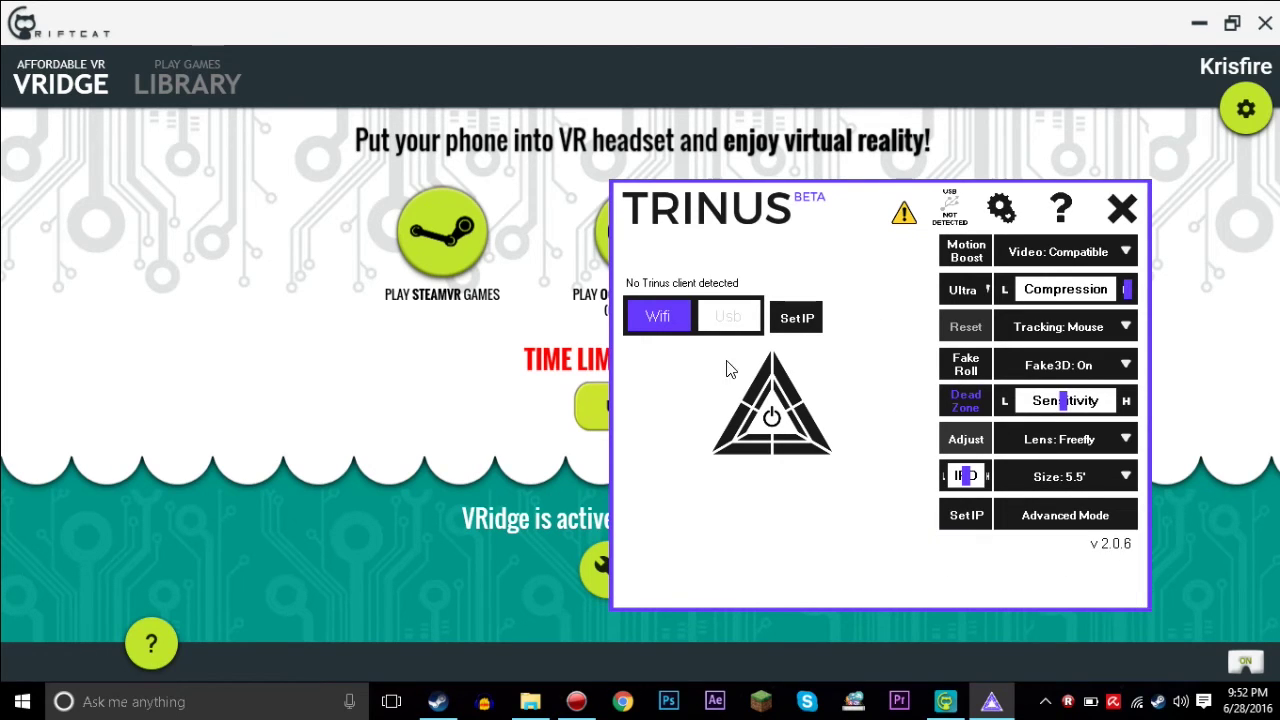
Step: Switch to RiftCat and examine its general settings and VRidge streaming settings
click(374, 330)
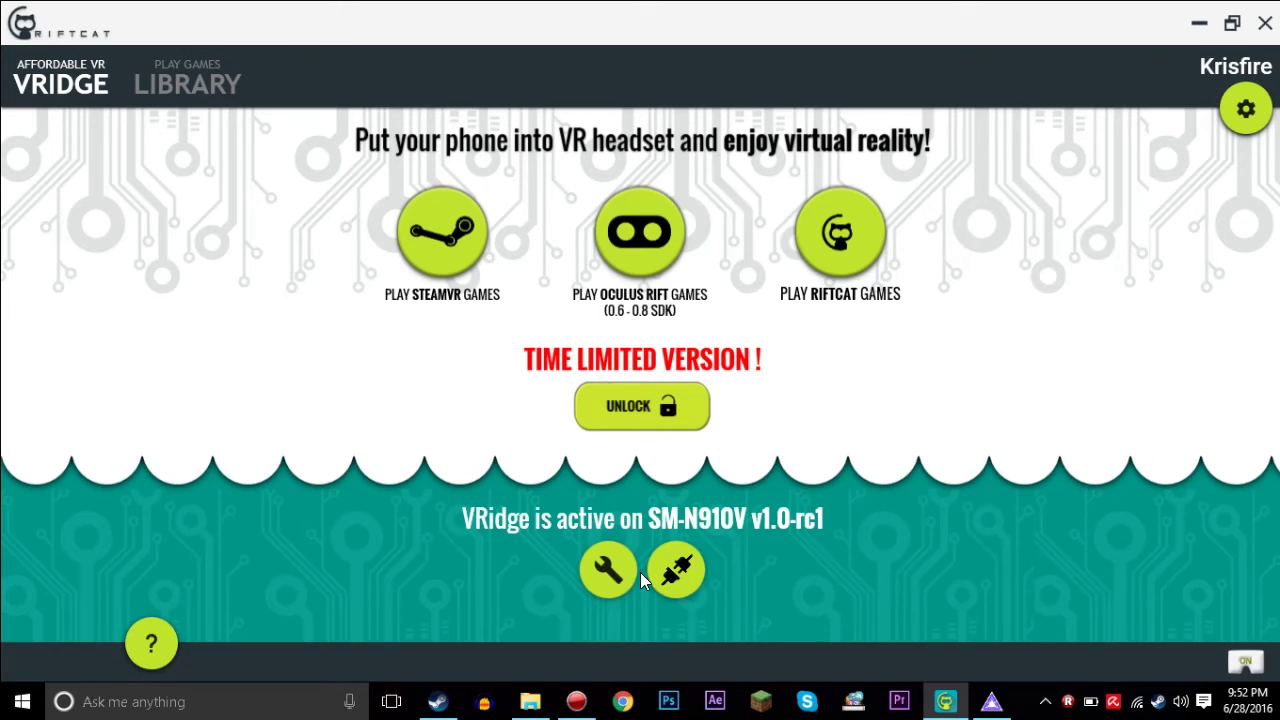
click(606, 569)
click(446, 100)
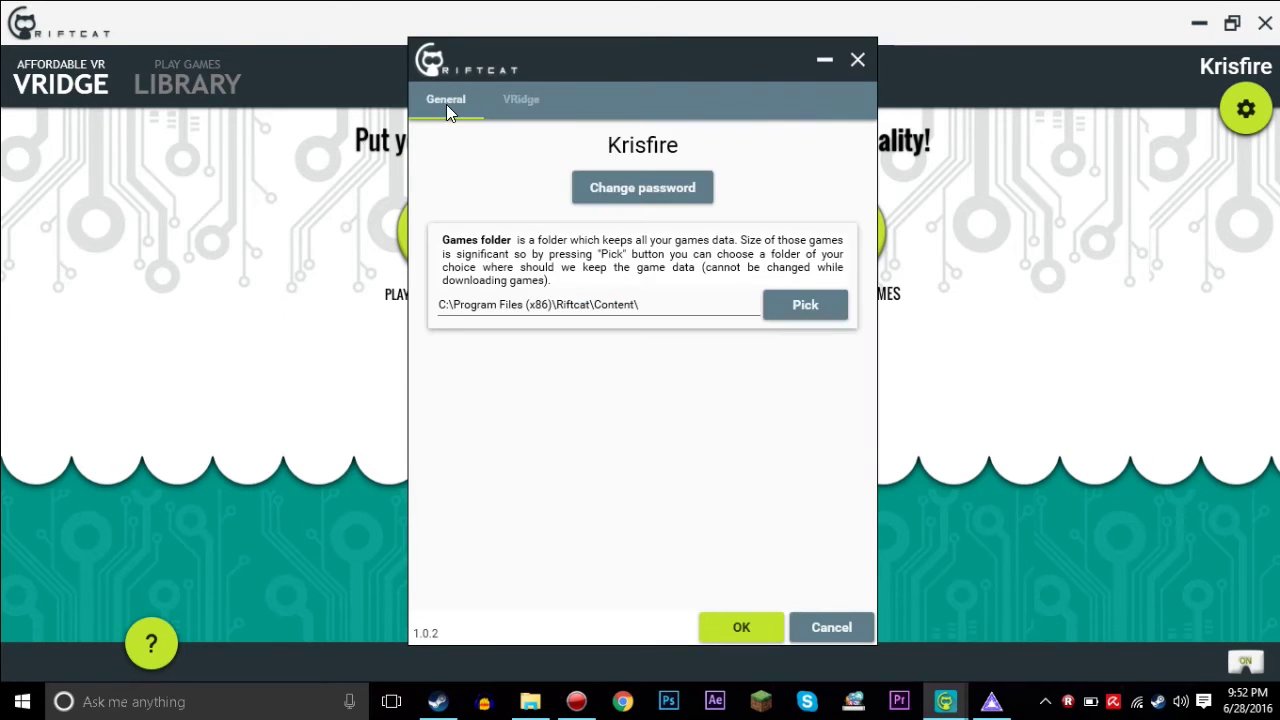
click(518, 97)
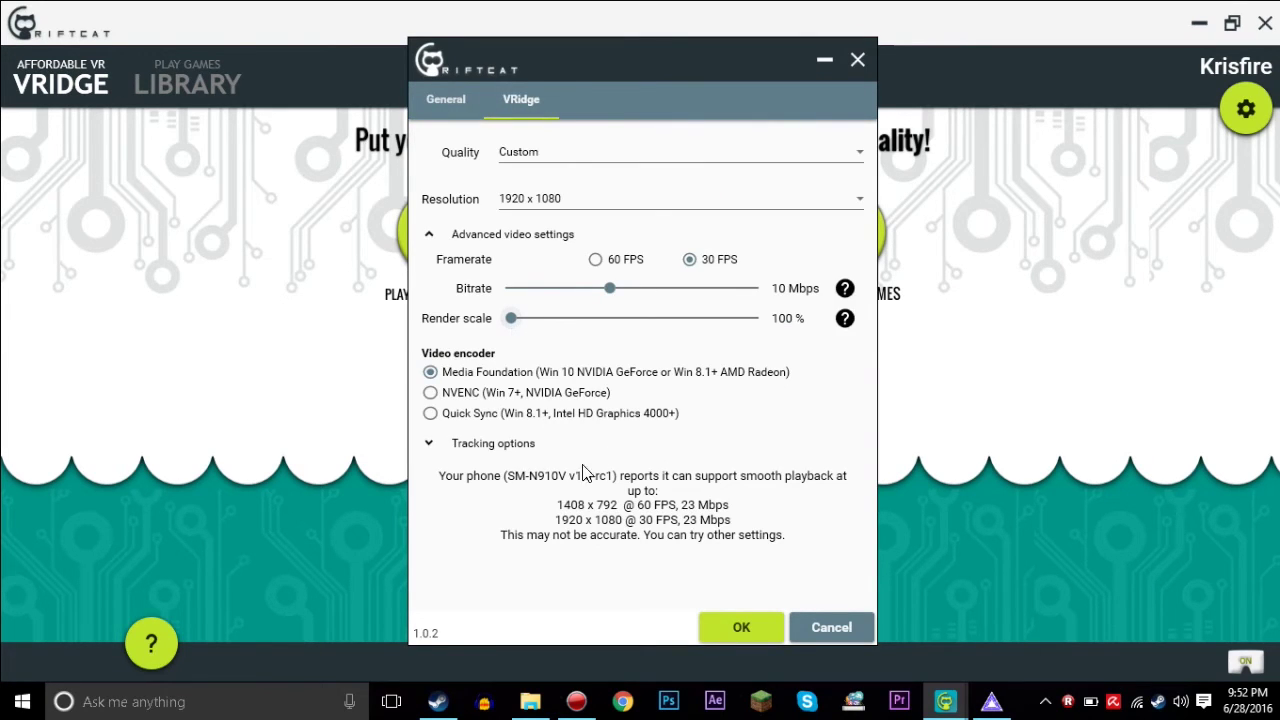
Step: Switch to Trinus and cycle its lens preset through several headset models
click(991, 703)
click(1090, 445)
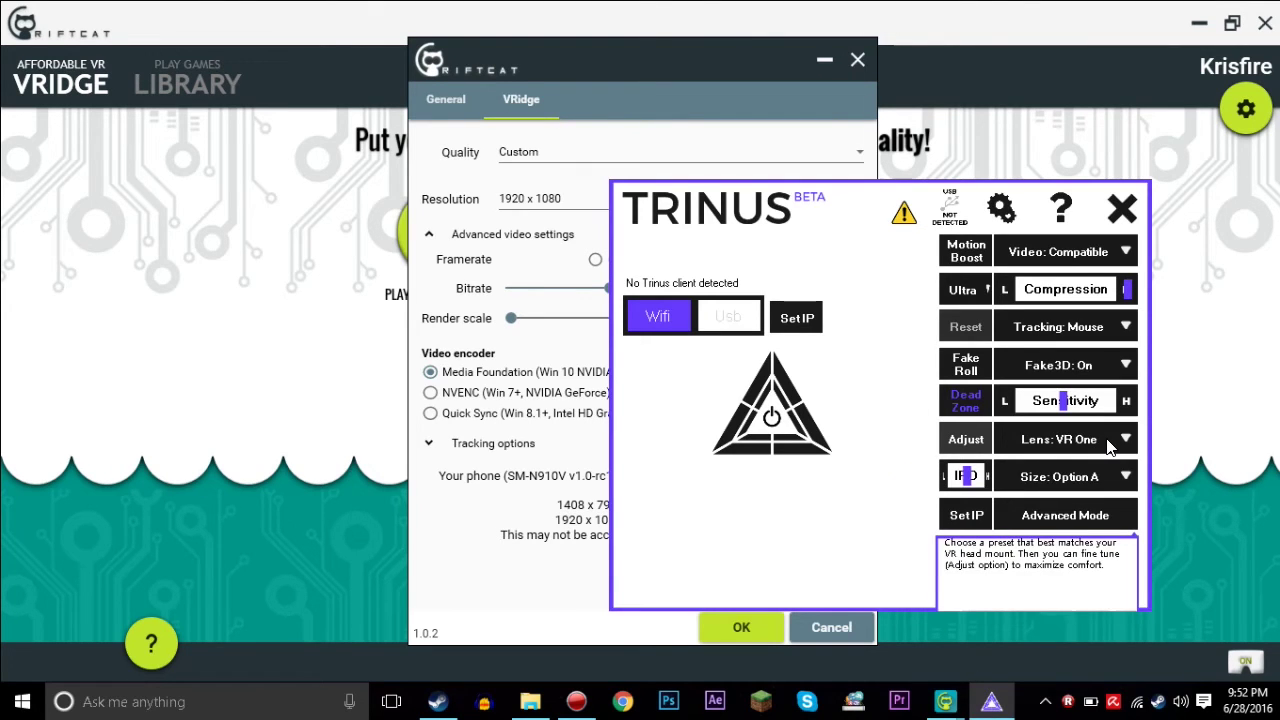
click(1090, 445)
click(1090, 445)
Step: Put Trinus in Advanced Mode and set the head mount model to Freefly_5.5'
click(1062, 515)
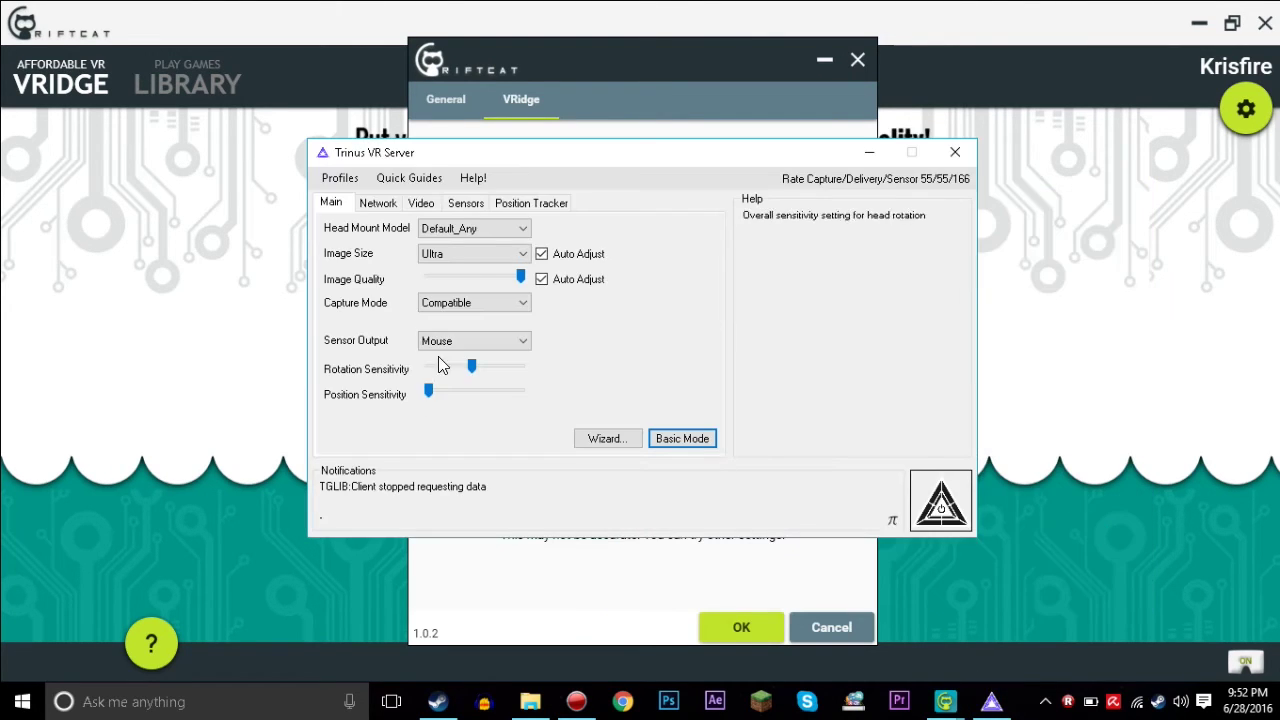
click(446, 228)
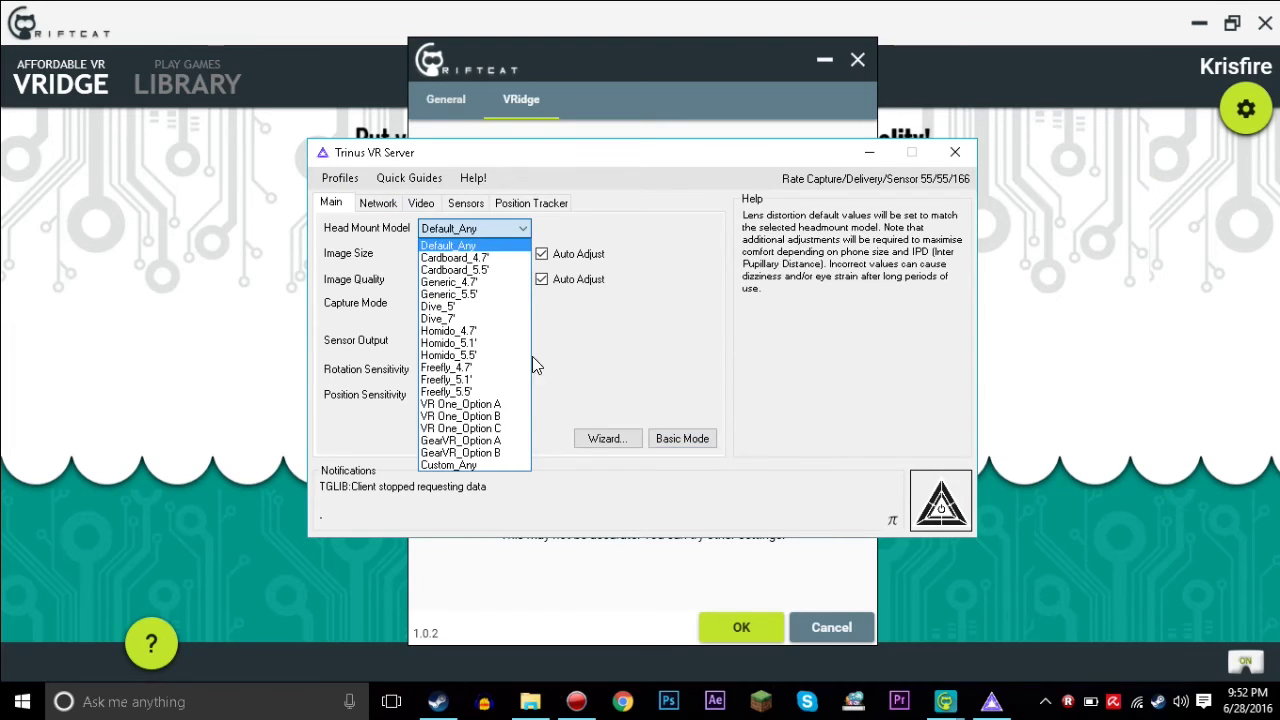
click(480, 392)
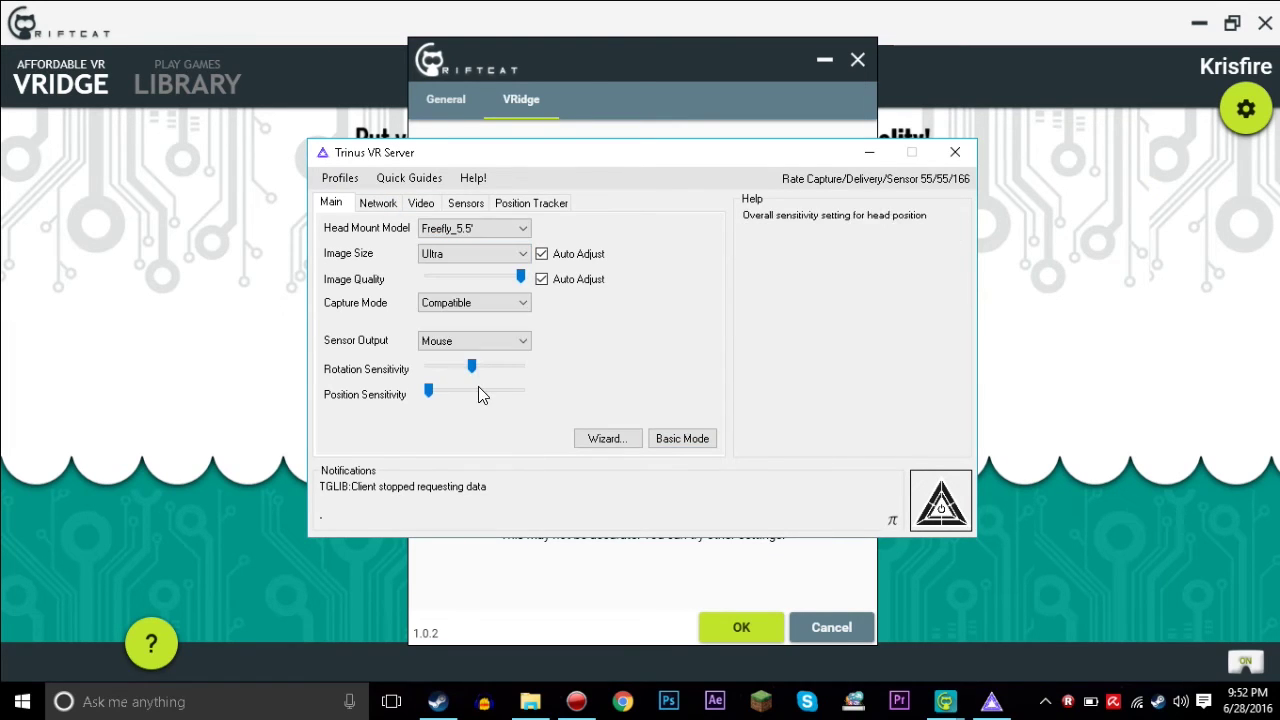
Step: Review the Trinus image size and capture mode options, choosing Ultra and Compatible
click(452, 256)
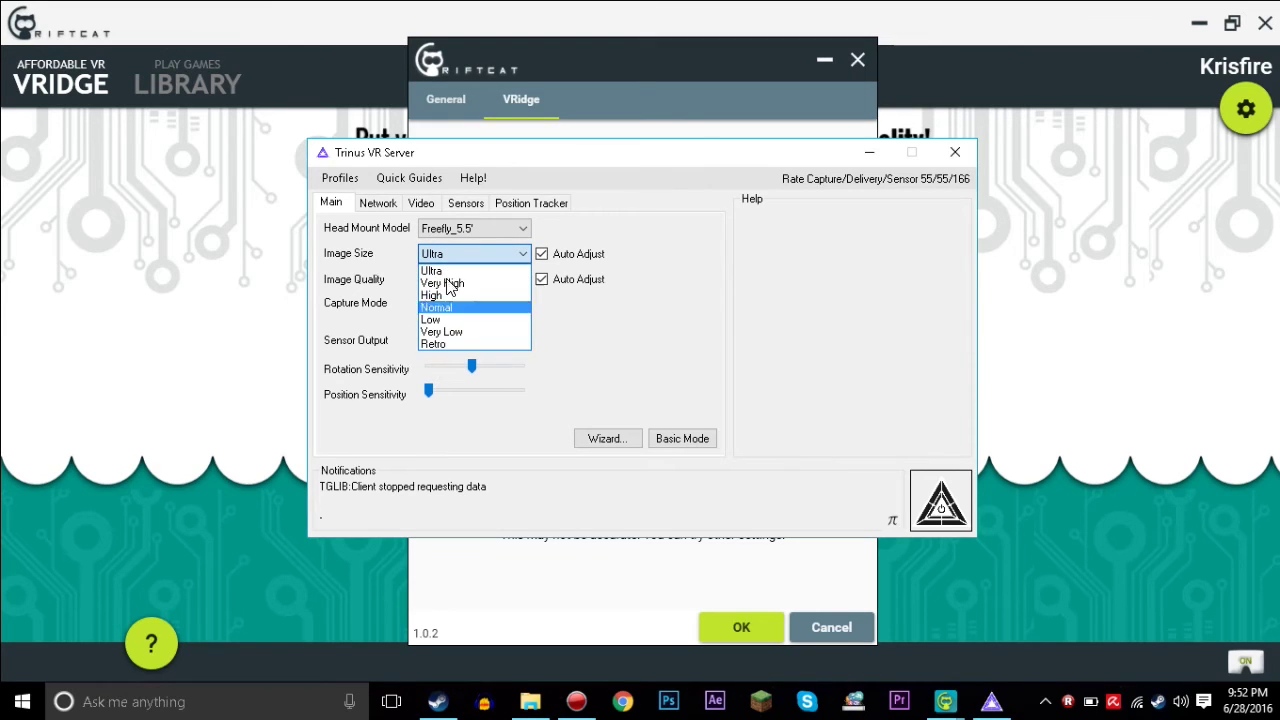
click(498, 271)
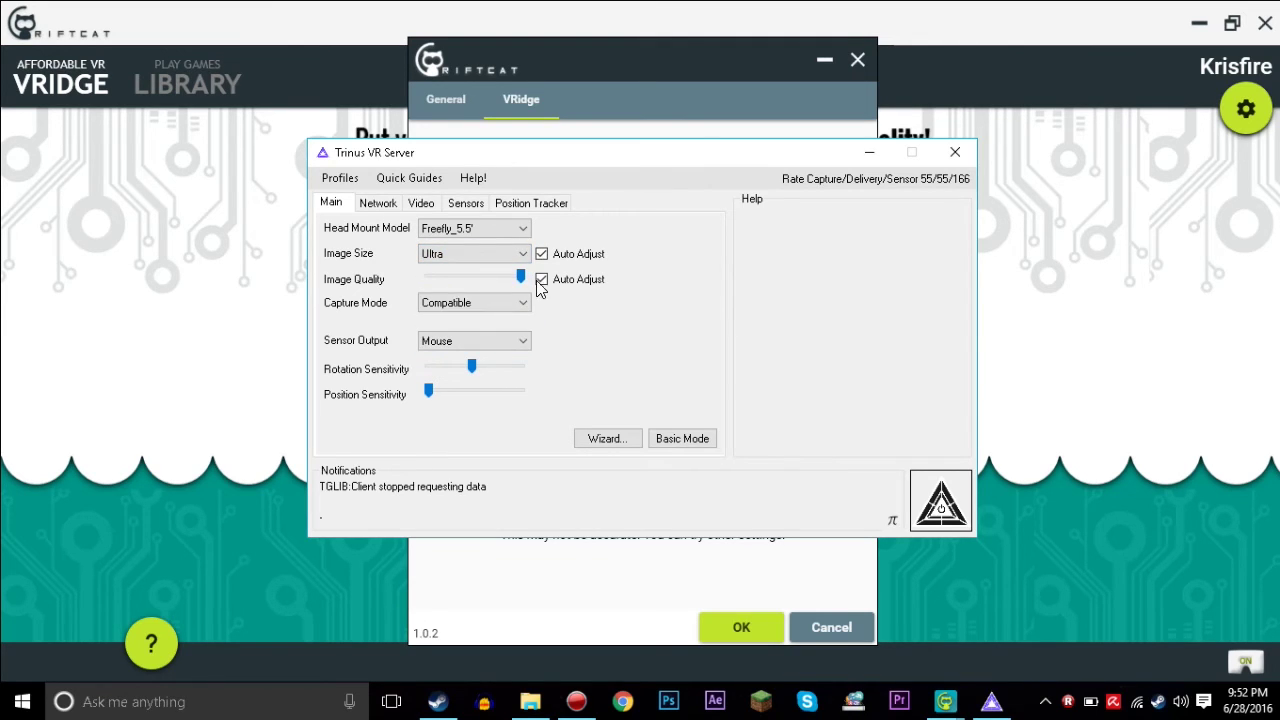
click(476, 311)
click(476, 331)
Step: View the Trinus network and video settings once more and go back to the main settings
click(392, 204)
click(413, 203)
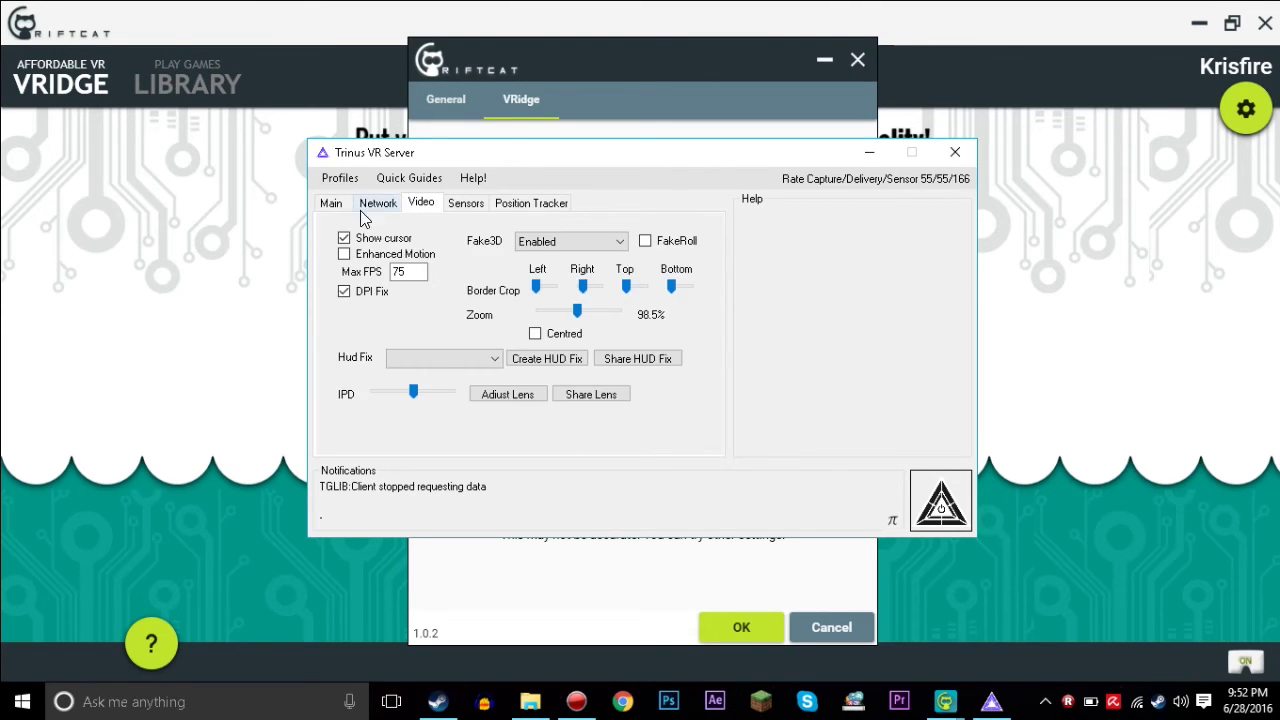
click(333, 205)
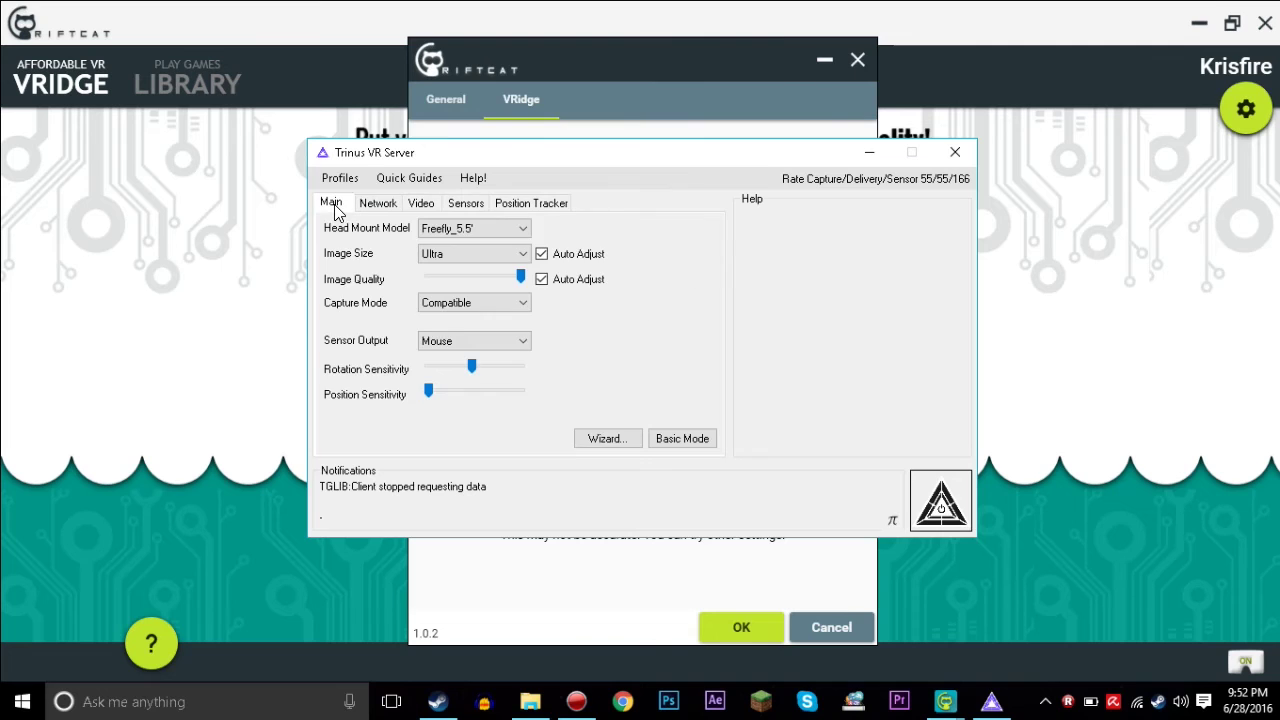
Step: Close Trinus VR Server together with its issue tracking form, and close the RiftCat settings
click(956, 150)
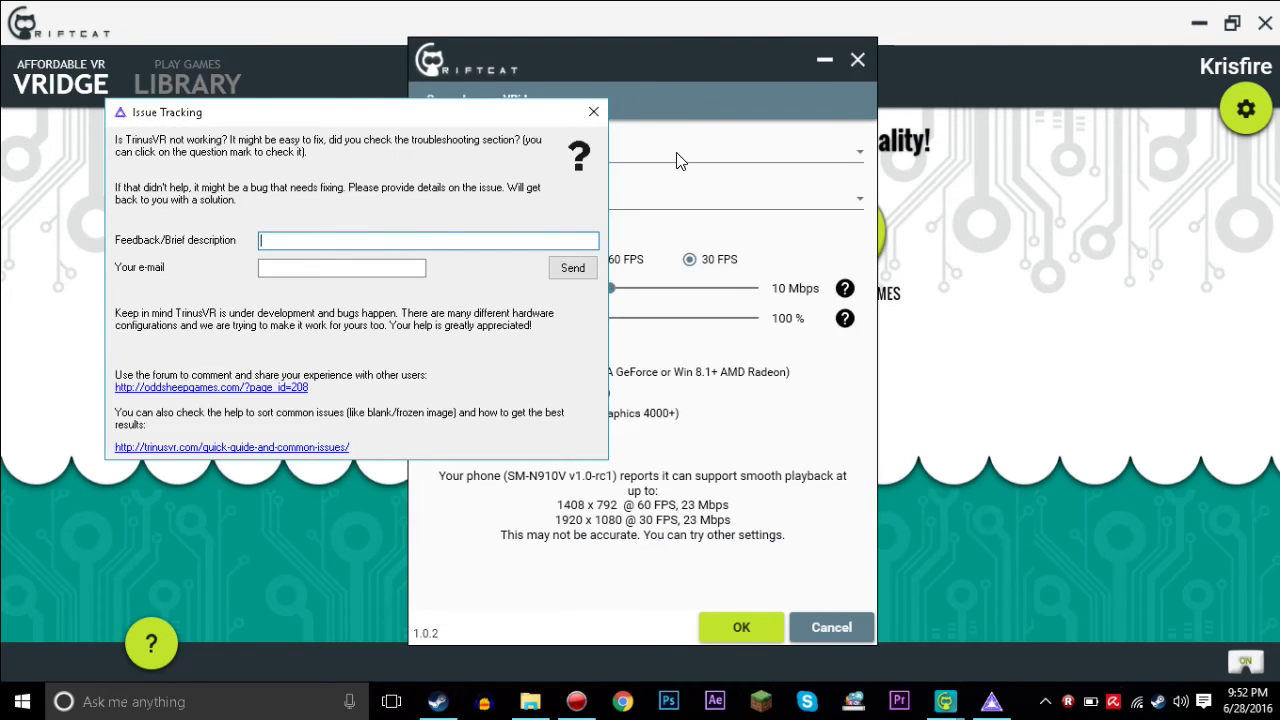
click(594, 111)
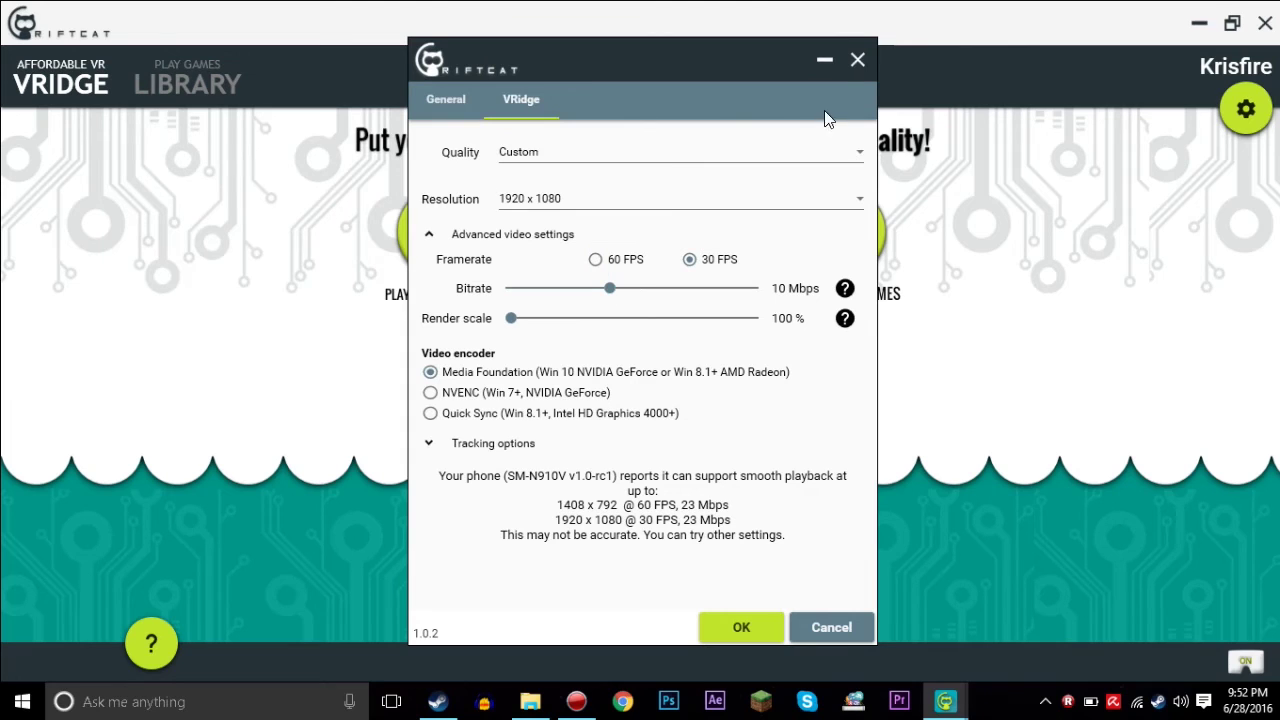
click(859, 62)
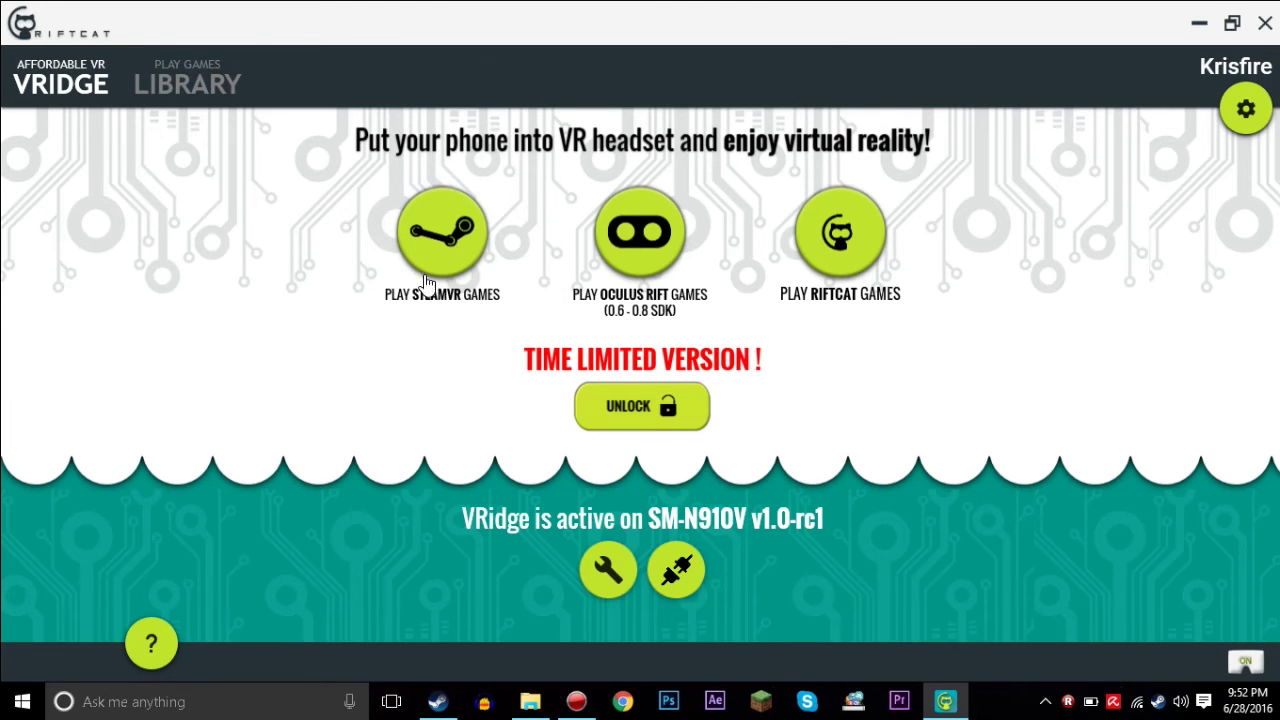
Step: Open the RiftCat games library and view the Death Simulator: Halloween and Coffee without Words entries
click(848, 228)
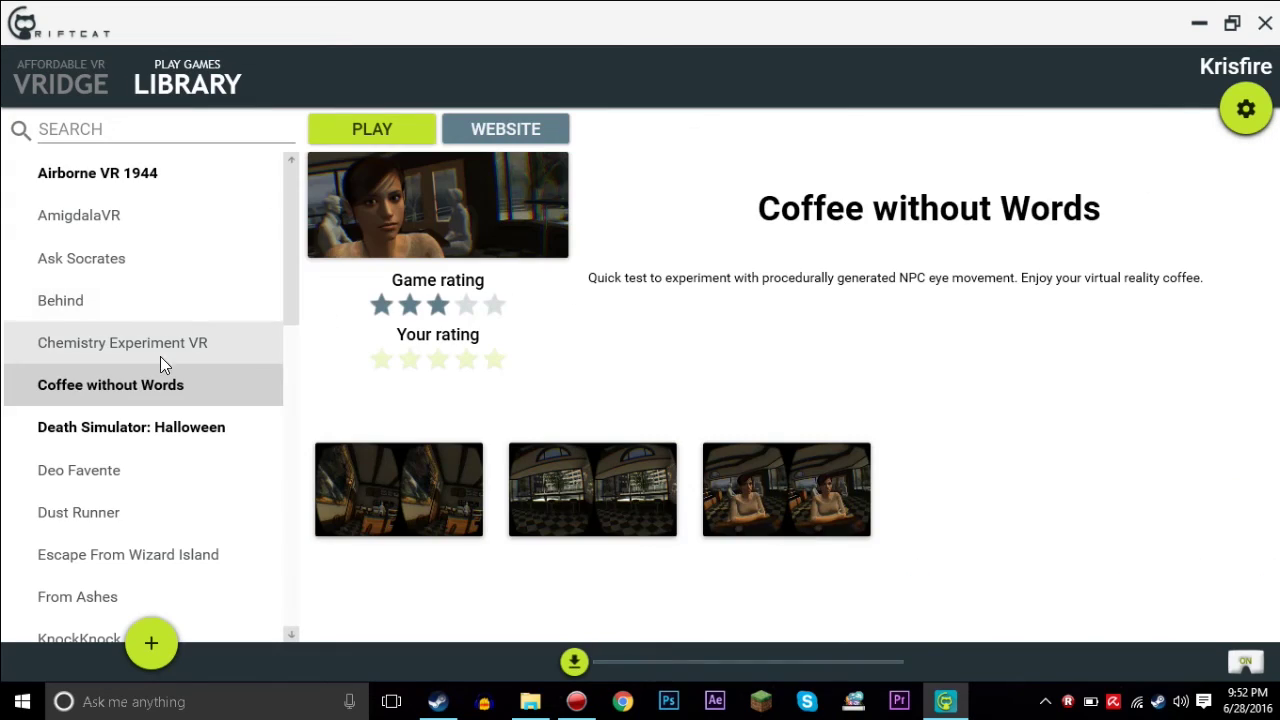
click(149, 430)
click(146, 390)
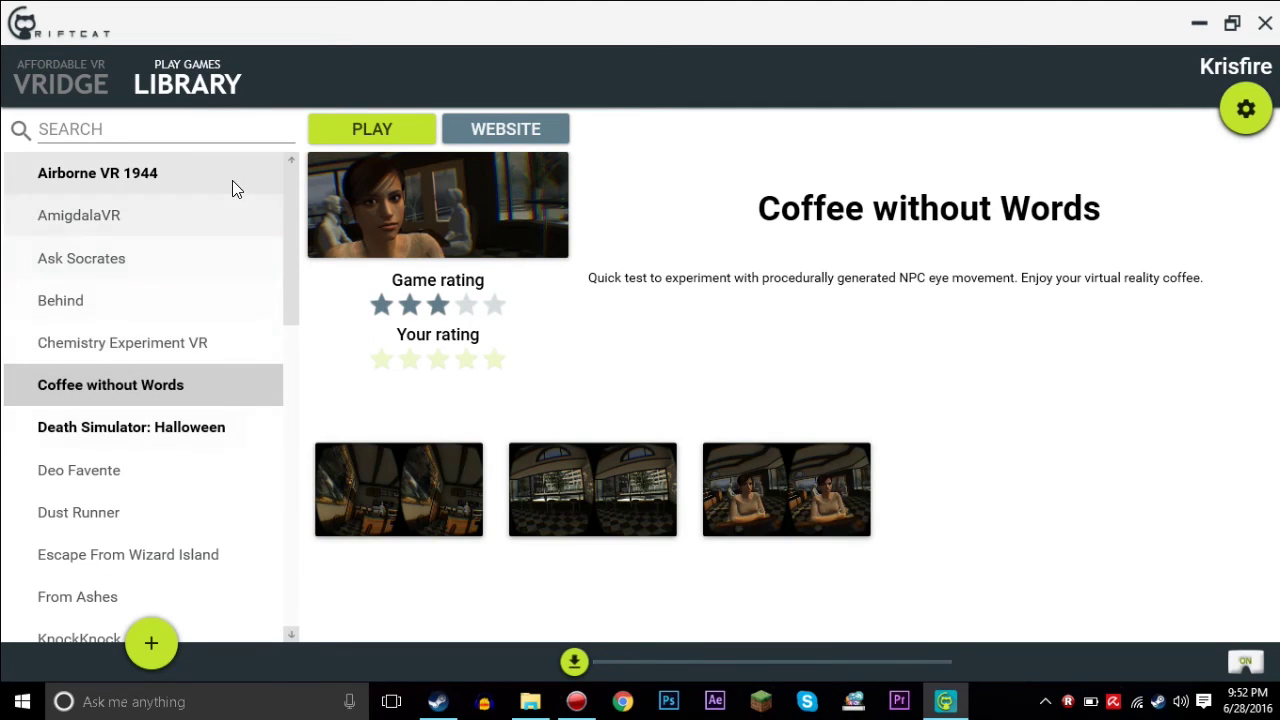